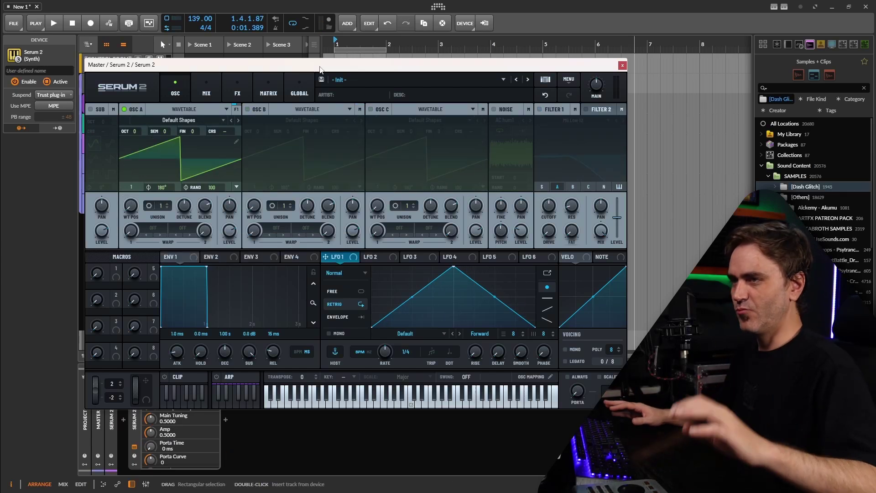
- Enable Filter 1 with the S2 Diffusor filter type and raise its number of stages
left_click(541, 109)
left_click(573, 120)
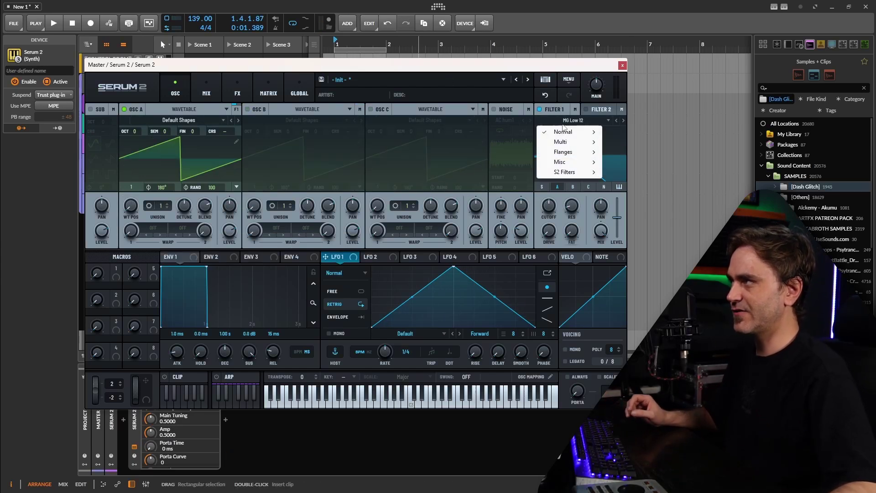
mouse_move(566, 173)
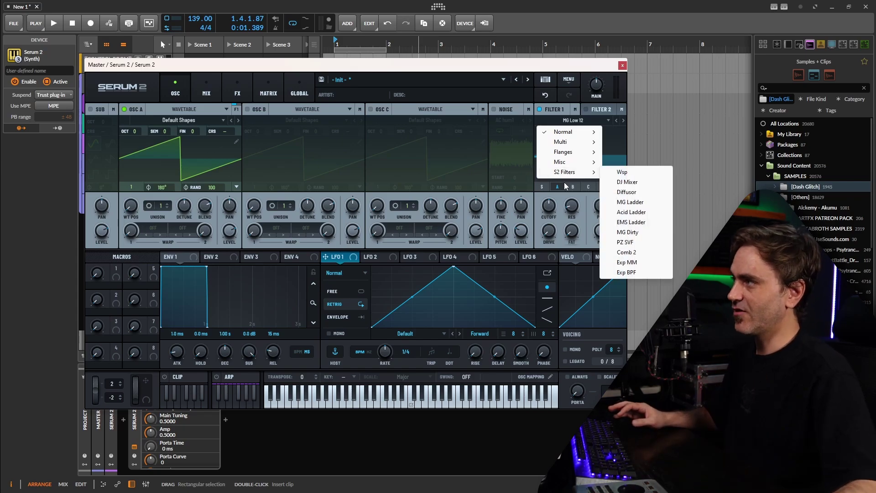
left_click(644, 194)
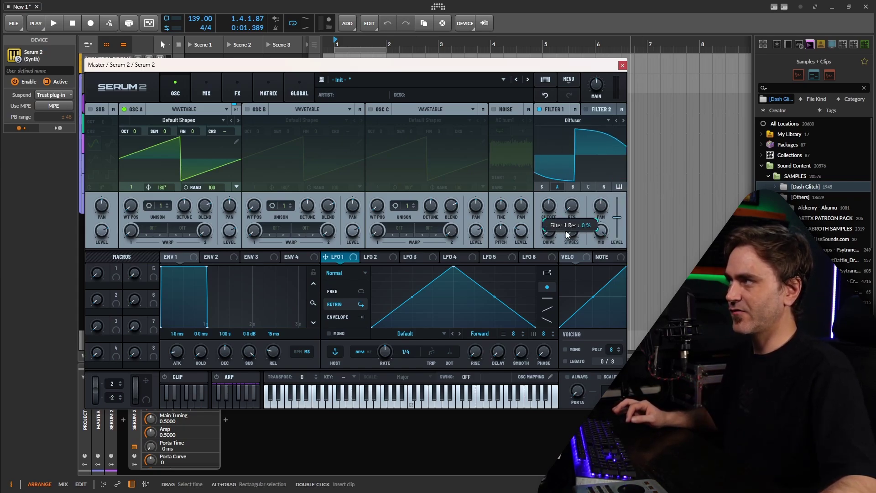
left_click_drag(572, 232, 571, 231)
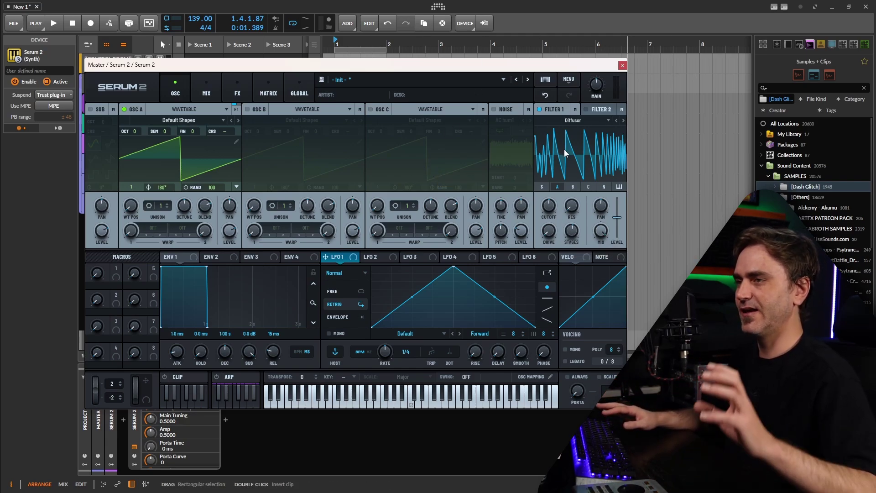
- Look through the available oscillator targets for resampling the patch
left_click(569, 79)
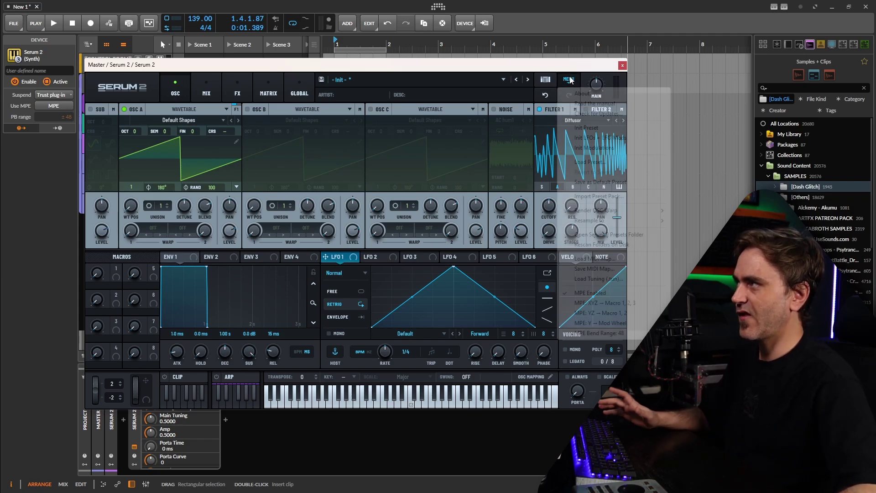
mouse_move(607, 222)
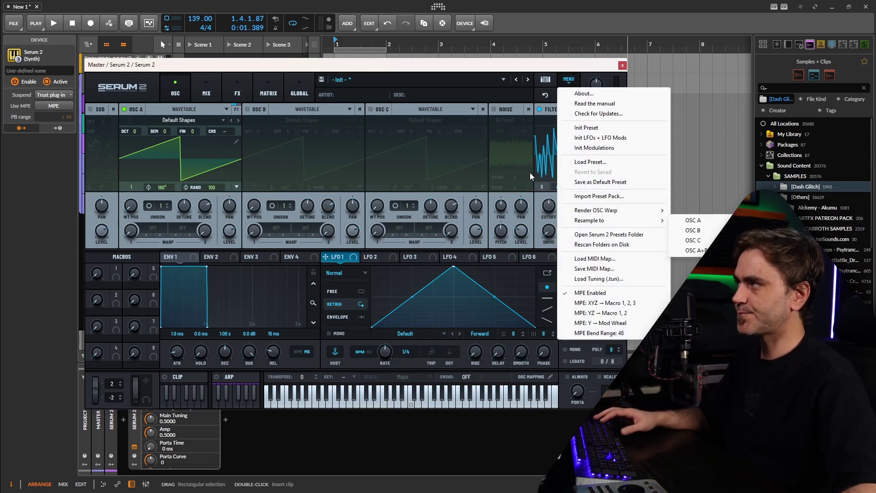
left_click(612, 140)
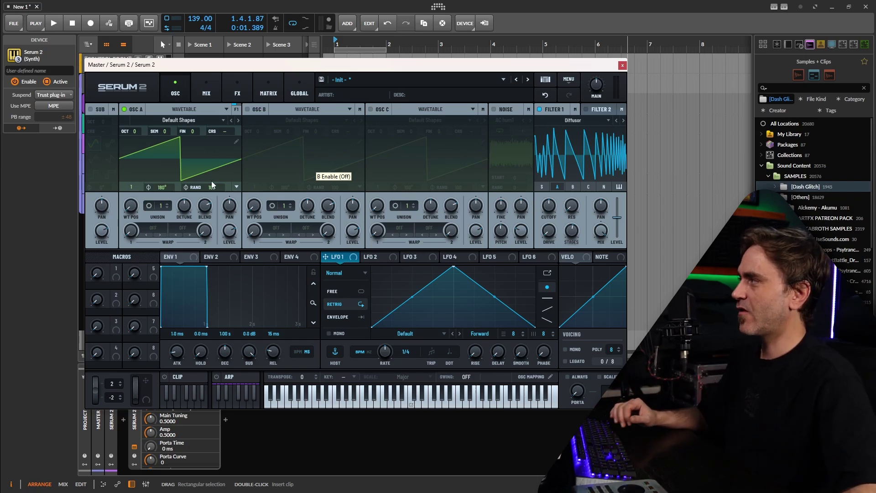
- Set Oscillator A's random phase to 0 and turn on key tracking for Filter 1
left_click_drag(212, 187, 176, 316)
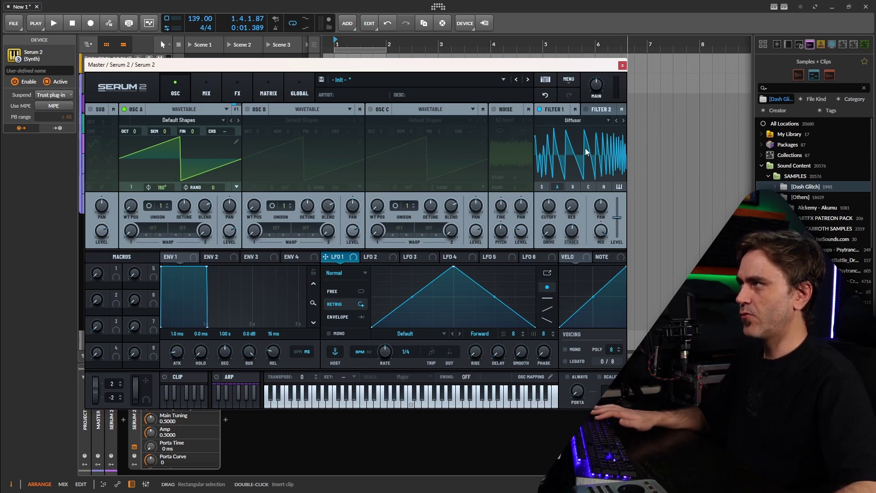
left_click(619, 187)
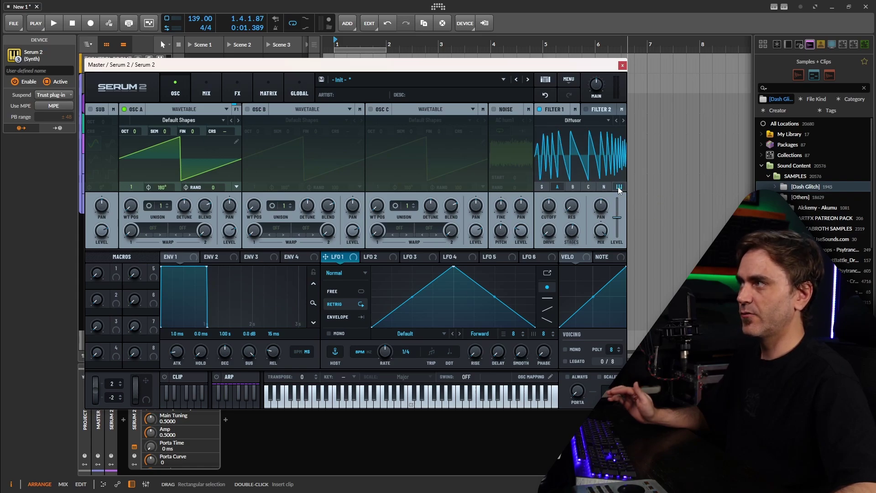
- Fine-tune Filter 1's cutoff frequency around 1500 Hz, finishing by lowering it well below that range
left_click_drag(550, 207, 547, 205)
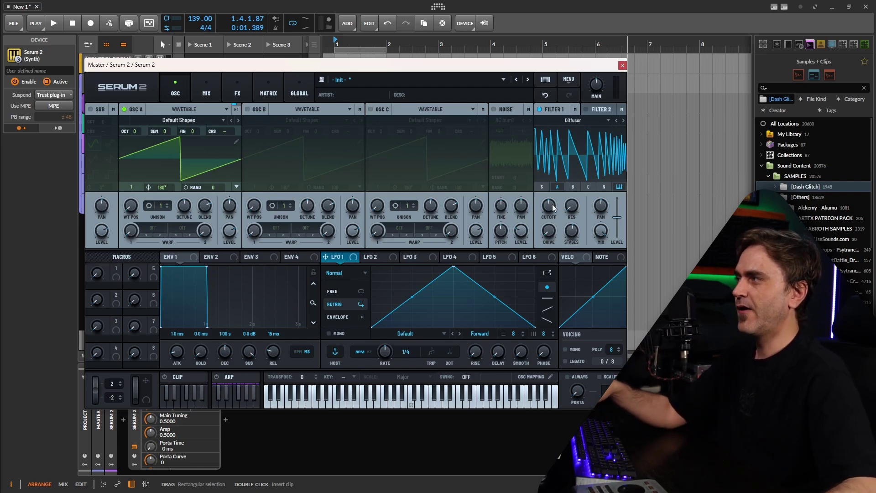
mouse_move(552, 210)
left_click_drag(551, 205, 551, 203)
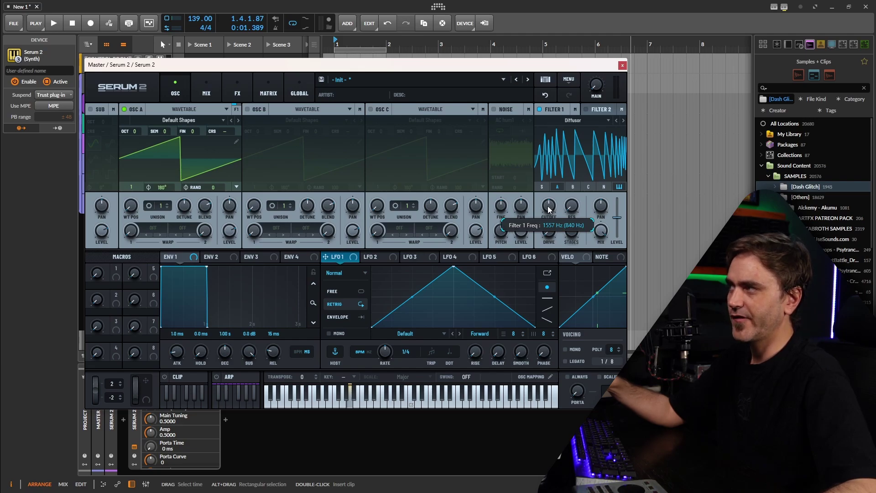
scroll(549, 210, "up", 1)
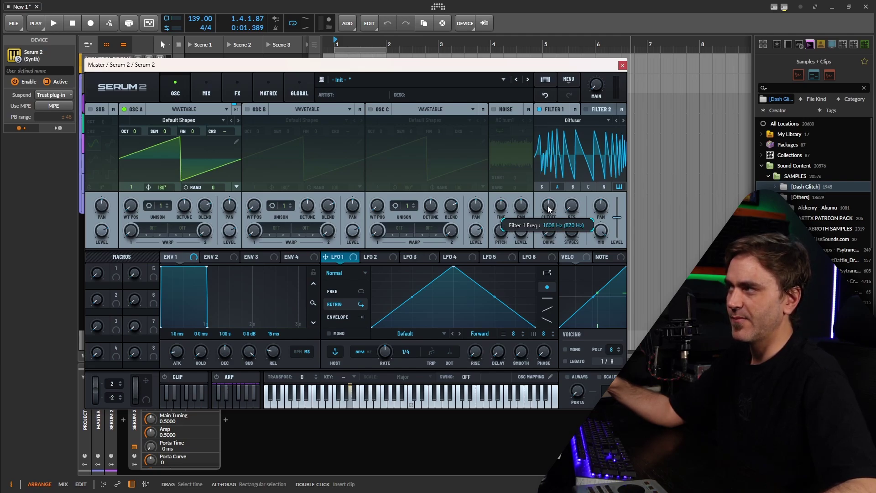
scroll(549, 209, "down", 2)
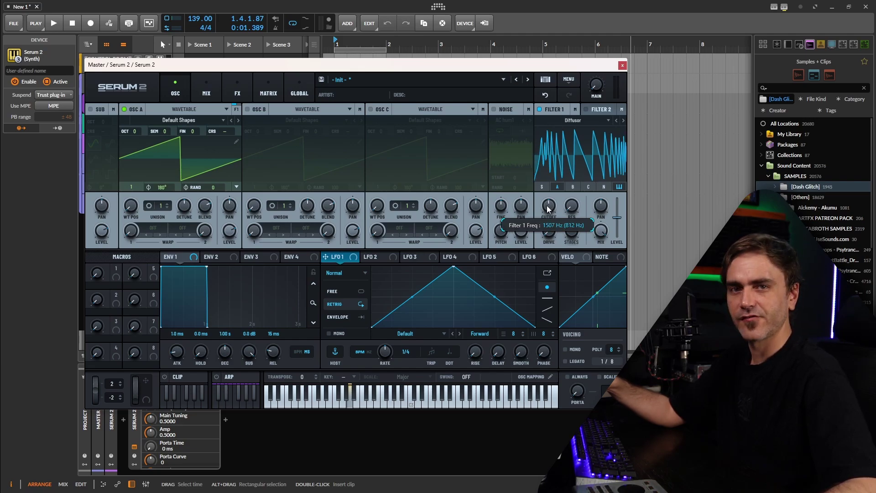
scroll(550, 209, "down", 1)
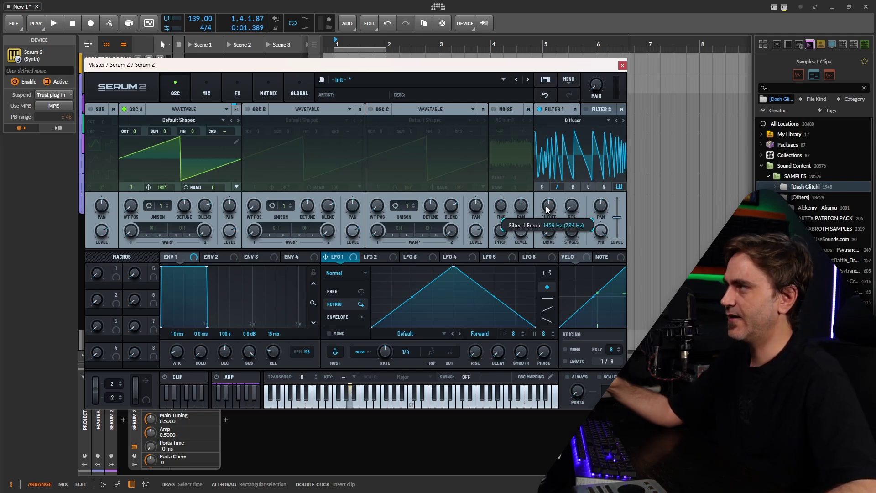
left_click_drag(547, 207, 536, 222)
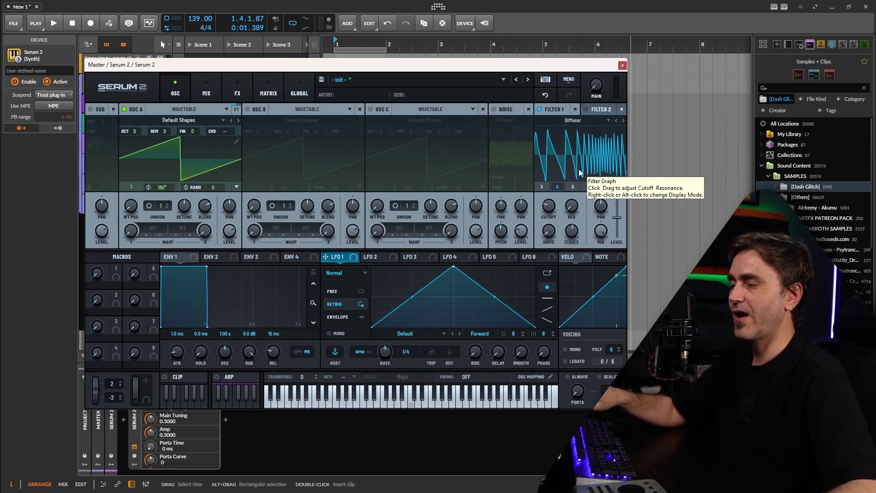
- Resample the filtered patch to OSC B and move its wavetable position to 176
left_click(568, 80)
mouse_move(647, 223)
left_click(693, 231)
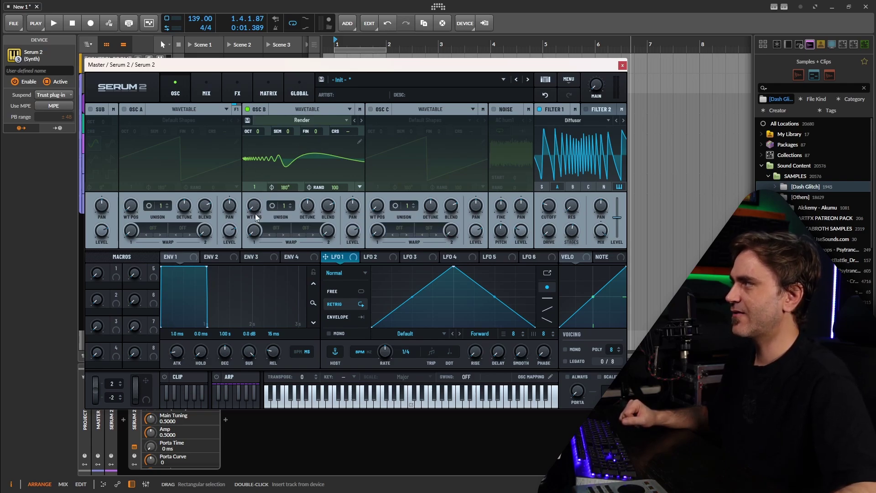
left_click_drag(257, 217, 272, 152)
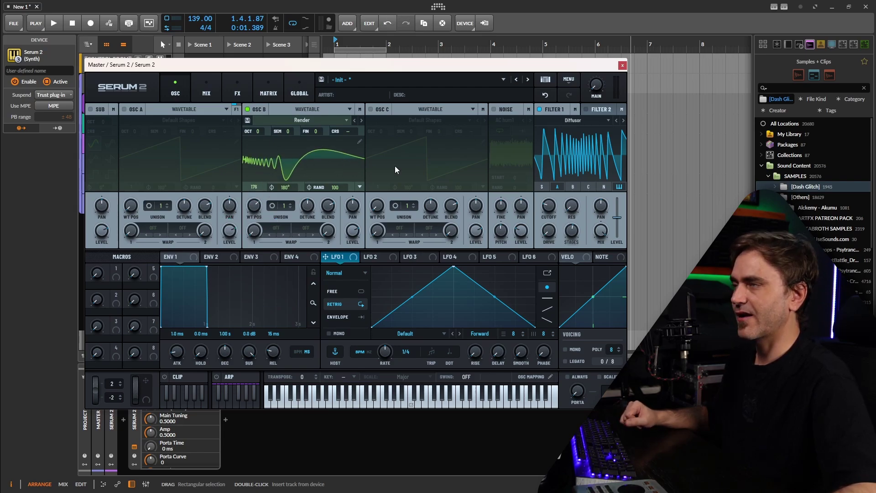
- Compare the rendered OSC B sound with Filter 1 off and on, and set OSC B's wavetable position to 135
left_click(539, 109)
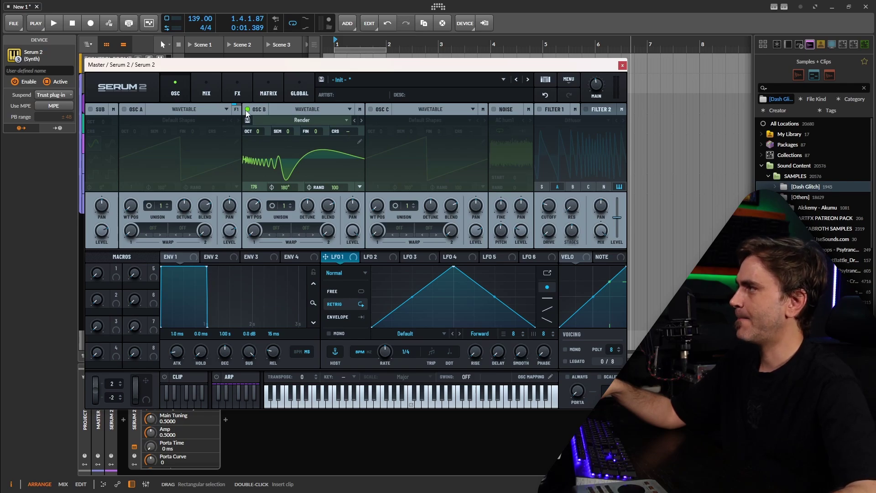
left_click(541, 110)
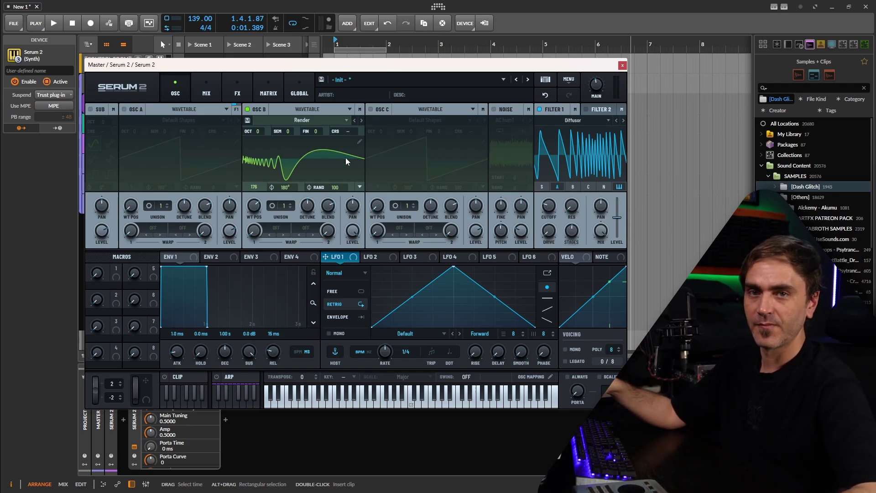
left_click_drag(257, 206, 270, 274)
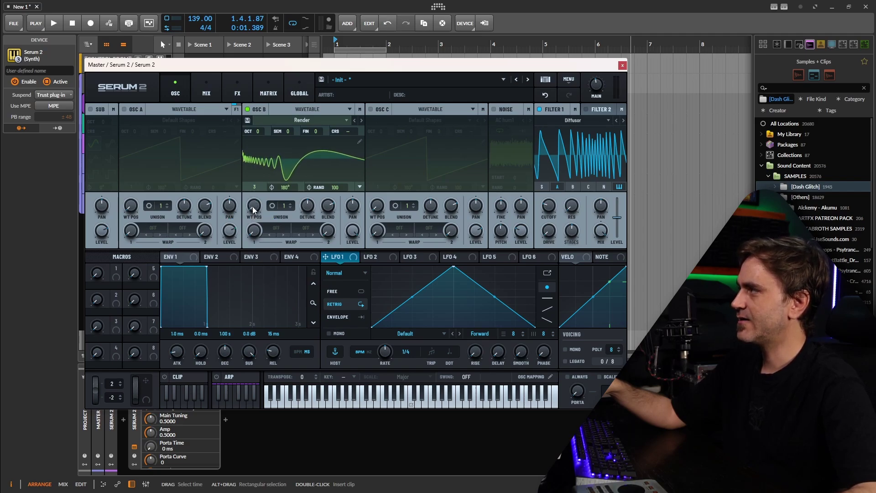
left_click_drag(255, 207, 245, 177)
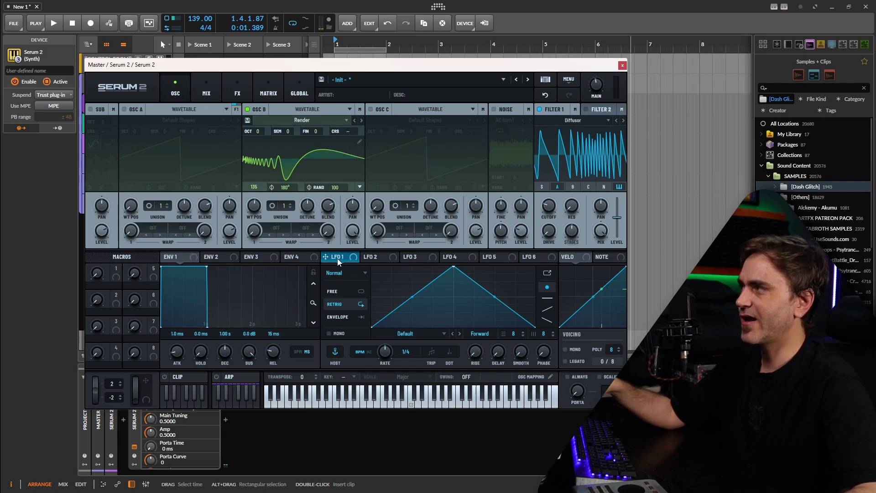
- Set Envelope 1's attack to 0.0 ms and turn LFO 1 into a rising ramp with a one-bar rate
left_click(175, 264)
left_click_drag(177, 351, 178, 394)
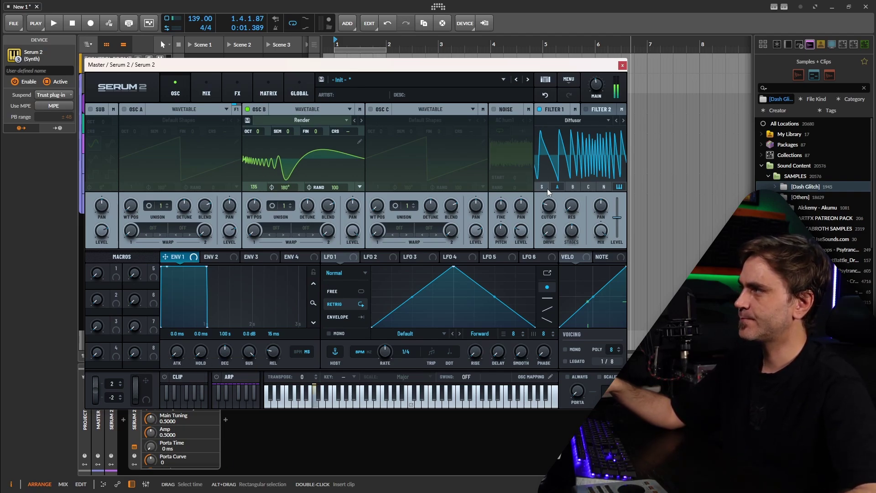
left_click(327, 259)
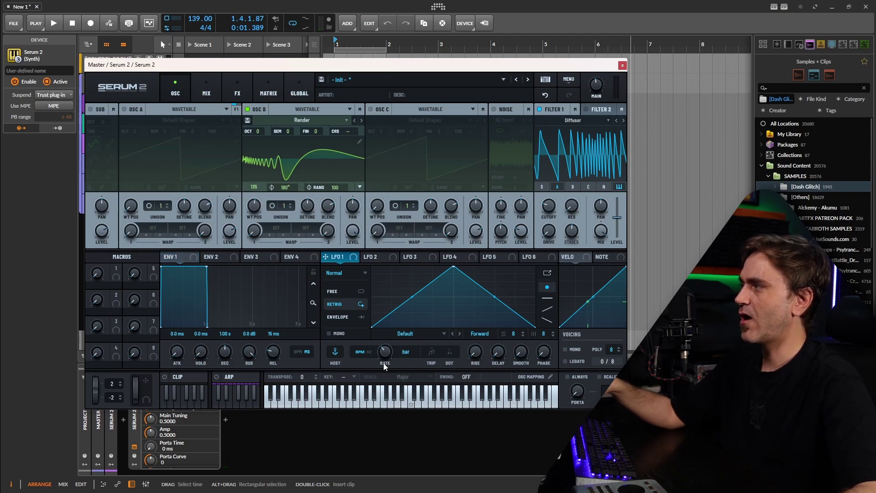
left_click_drag(453, 267, 535, 268)
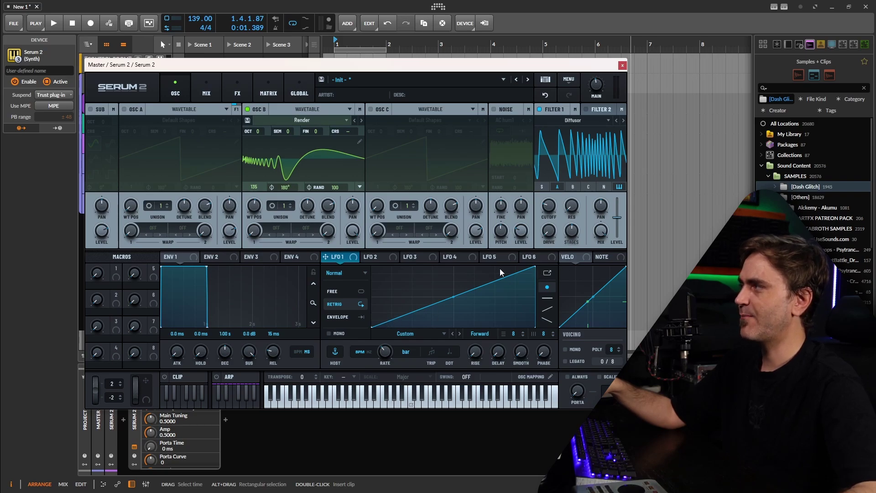
- Assign LFO 1 to Filter 1's cutoff and resonance, and route OSC B instead of OSC A into the filter
left_click_drag(327, 258, 549, 206)
left_click_drag(631, 234, 572, 205)
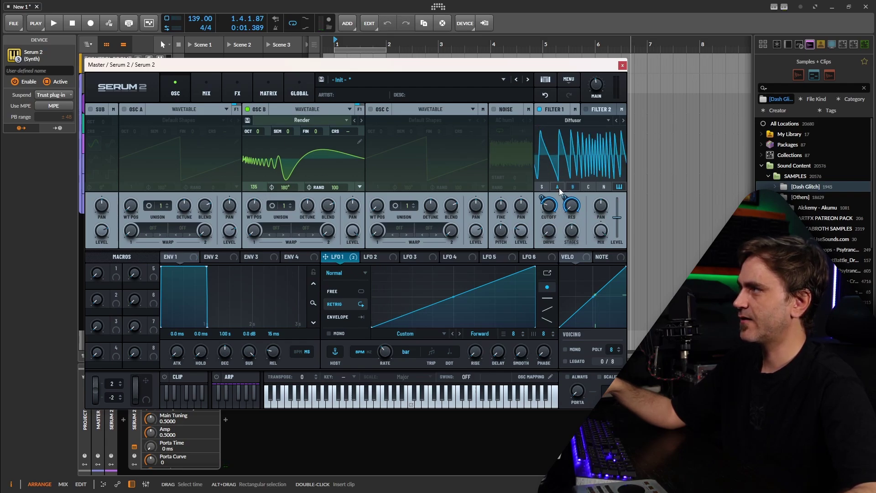
left_click(571, 187)
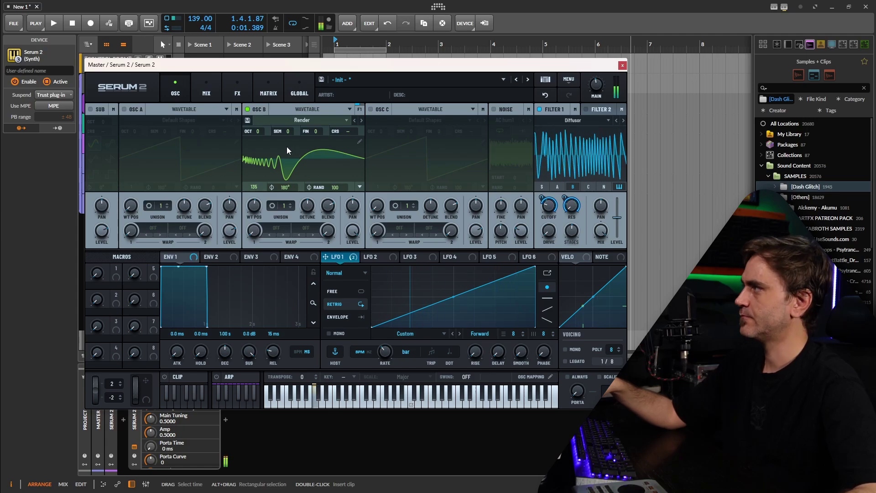
- Resample the LFO-modulated patch to OSC C and sweep through the rendered wavetable's positions
left_click(565, 80)
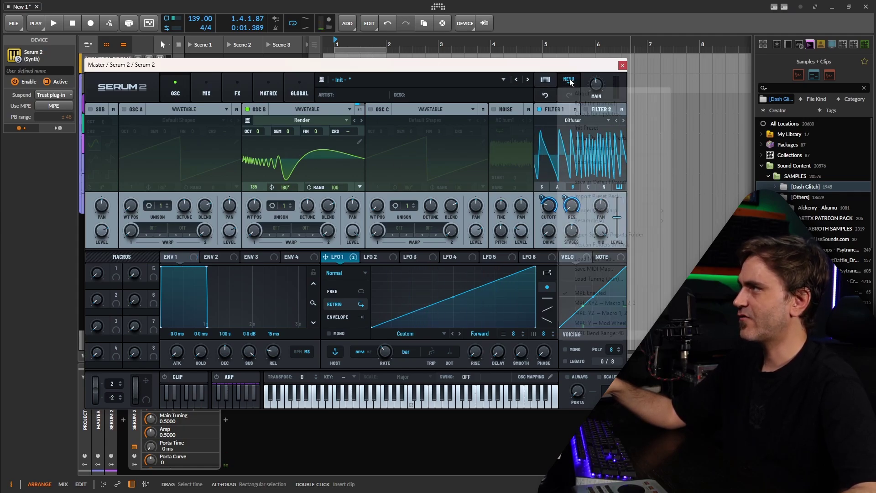
mouse_move(607, 222)
left_click(684, 221)
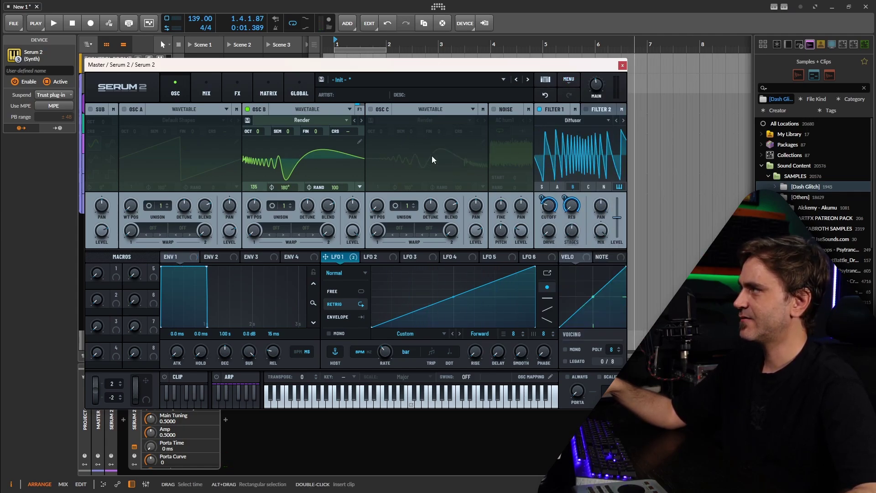
mouse_move(382, 207)
left_mouse_down()
mouse_move(385, 197)
mouse_move(378, 212)
left_mouse_up()
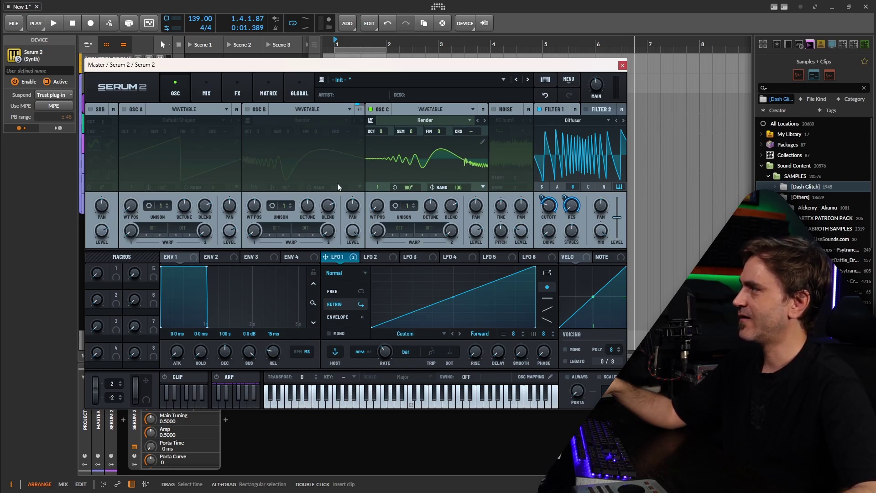
- Switch from OSC C back to OSC B, and set OSC B's random phase to 0 and its phase to 0°
left_click(370, 109)
left_click(247, 109)
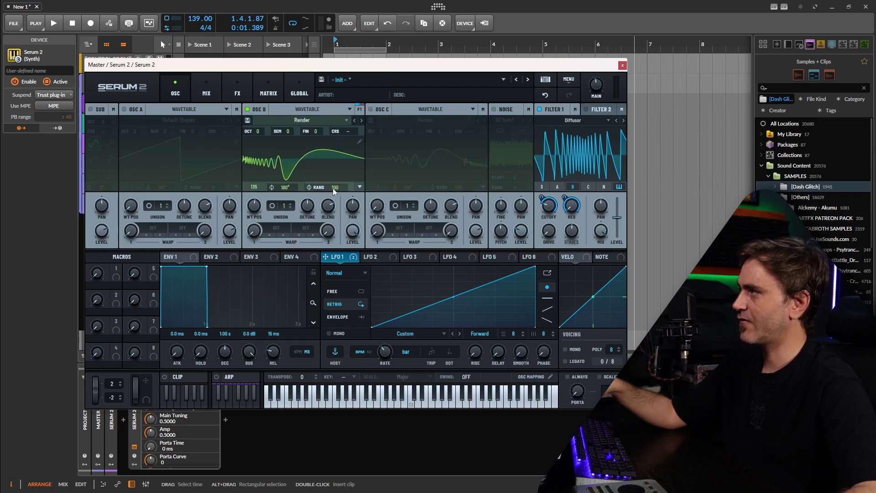
left_click_drag(332, 188, 314, 250)
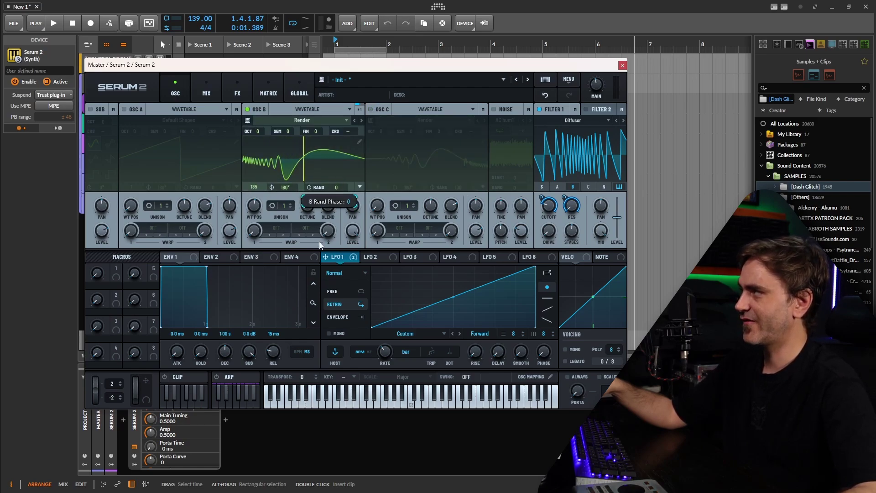
left_click_drag(286, 188, 259, 227)
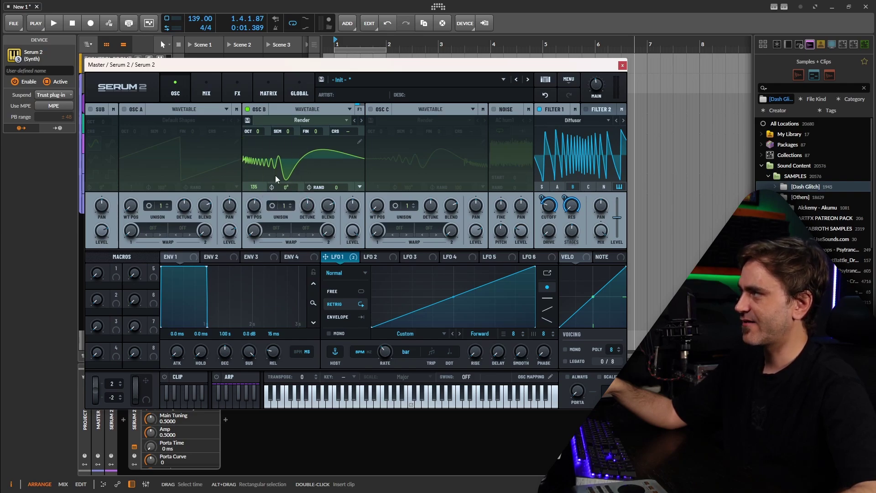
- Resample the patch with its fixed starting phase to OSC C
left_click(570, 80)
mouse_move(640, 220)
left_click(694, 241)
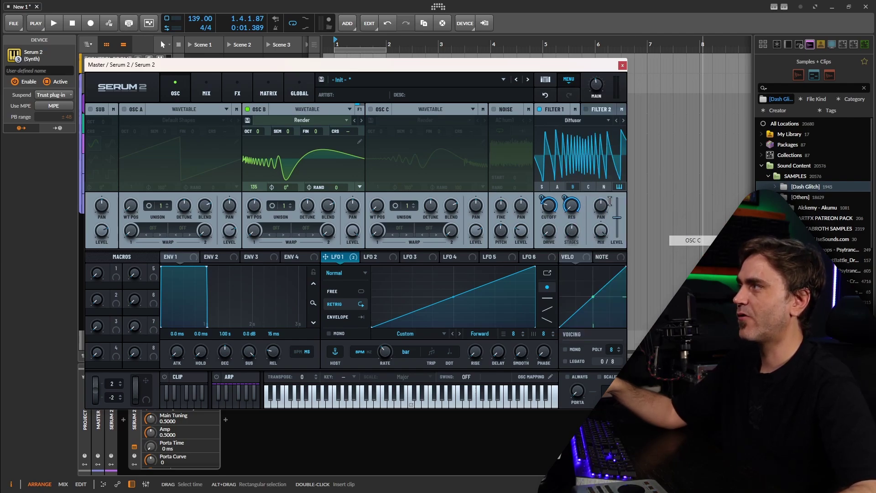
- Turn off OSC B, enable OSC C and move OSC C's wavetable position to 73
left_click(247, 109)
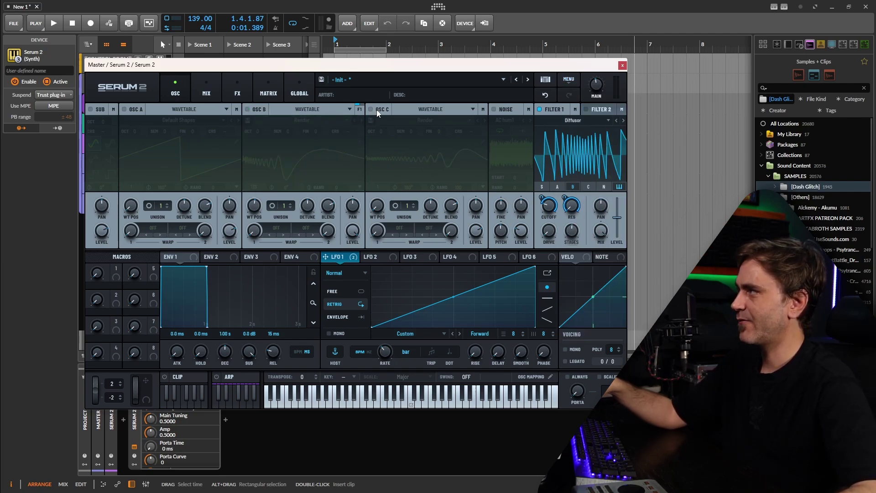
left_click(371, 109)
mouse_move(385, 207)
left_mouse_down()
mouse_move(386, 185)
mouse_move(379, 209)
left_mouse_up()
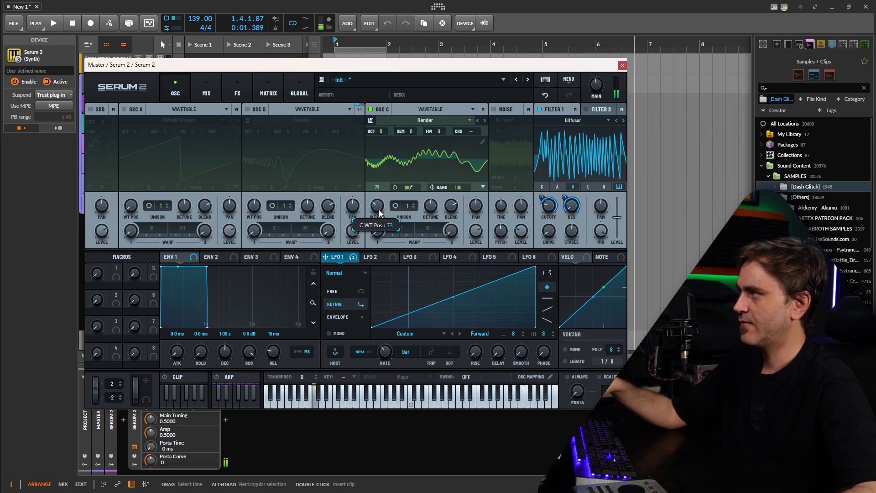
- Resample the patch to OSC B, and switch OSC B on and back off
left_click(569, 79)
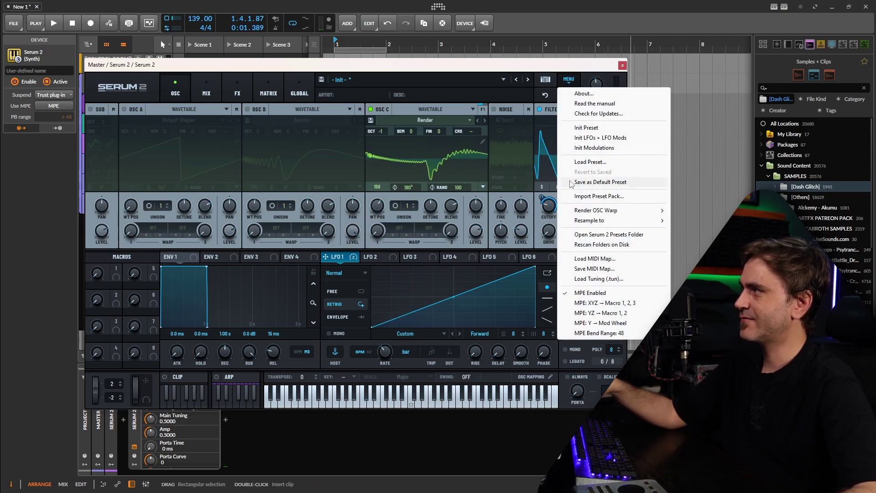
mouse_move(608, 221)
left_click(704, 231)
left_click(248, 108)
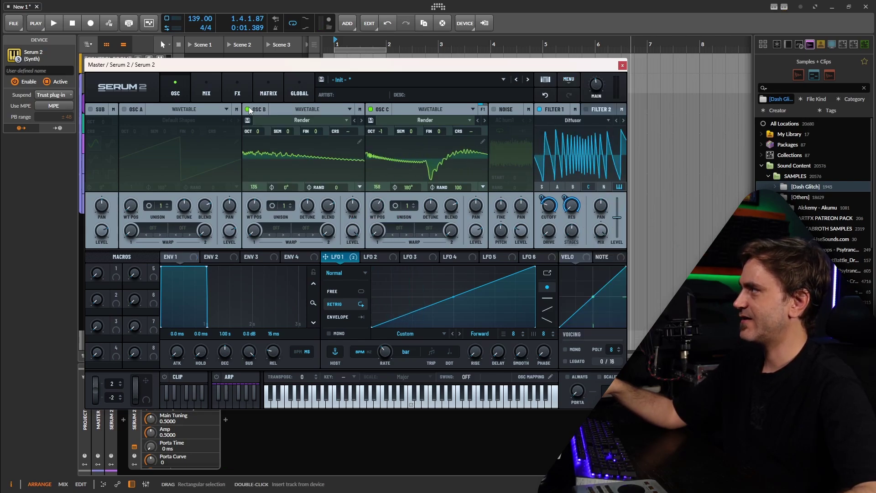
left_click(247, 109)
- Set OSC C's phase to 0° and its random phase to 0, and resample the patch to OSC B
left_click_drag(395, 189, 374, 274)
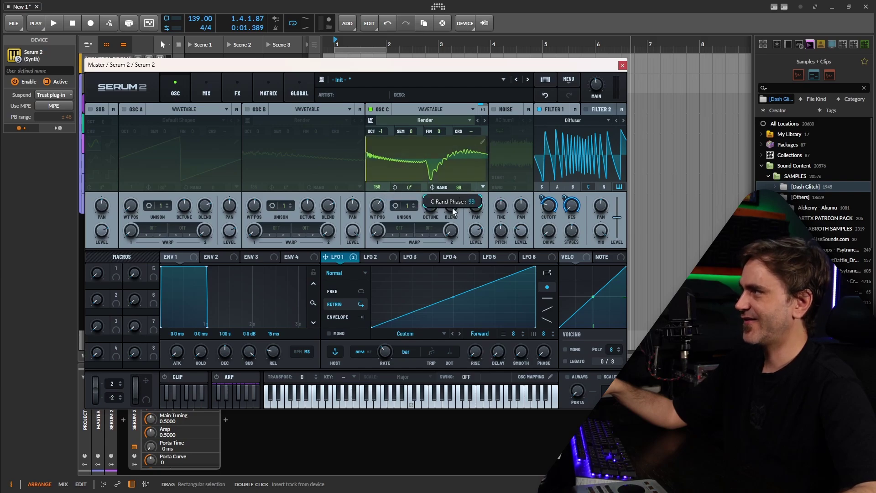
left_click(568, 79)
mouse_move(639, 221)
left_click(706, 234)
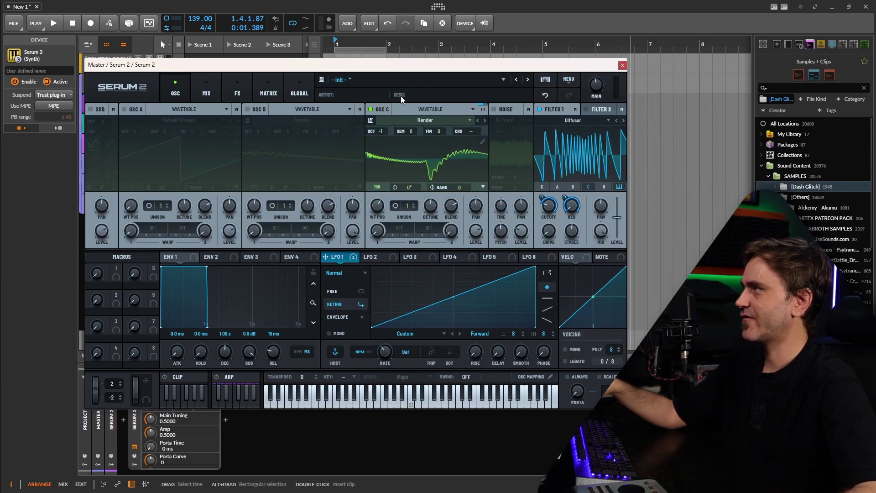
- Switch from OSC C to OSC B, move OSC B's wavetable position to 88 and open its wavetable editor
left_click(371, 109)
left_click(248, 109)
scroll(254, 208, "up", 4)
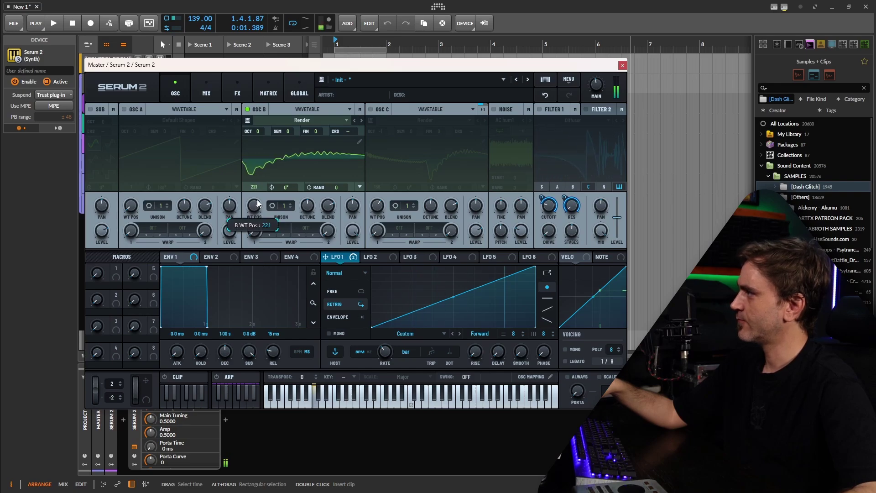
left_click(359, 143)
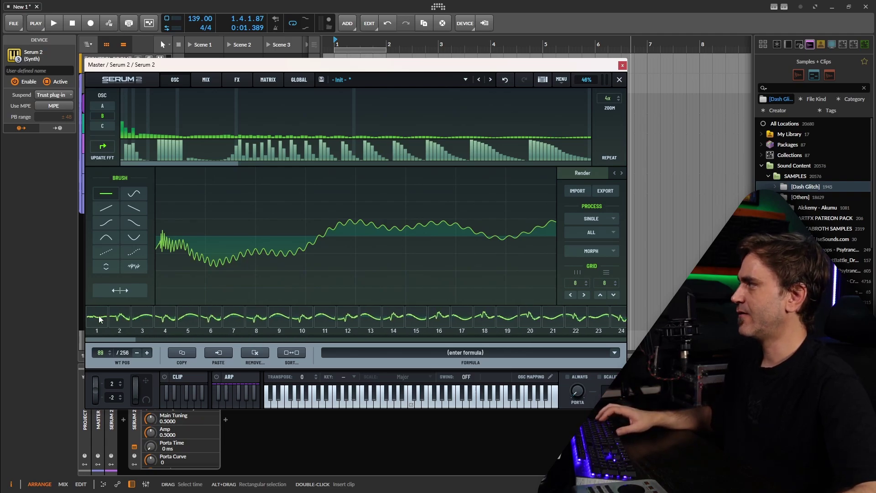
- Select frames 1 through 85 of OSC B's wavetable and delete them
left_click_drag(110, 341, 265, 341)
left_click(351, 319, "shift")
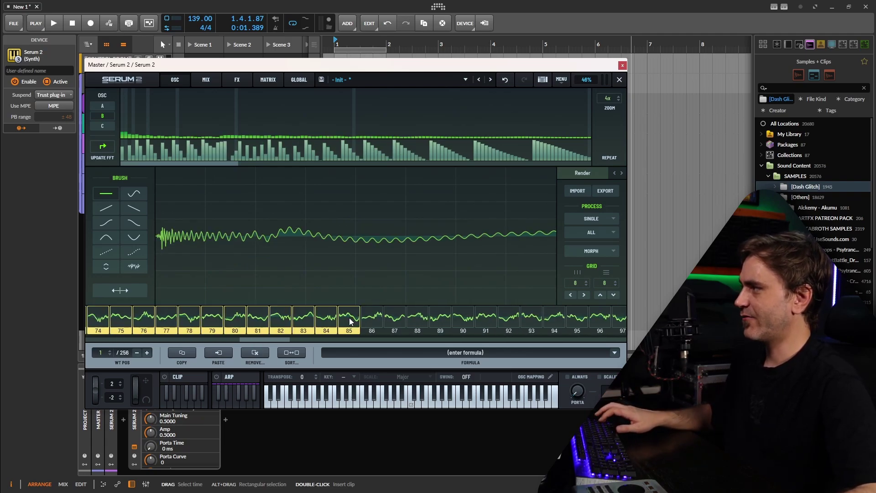
key("Delete")
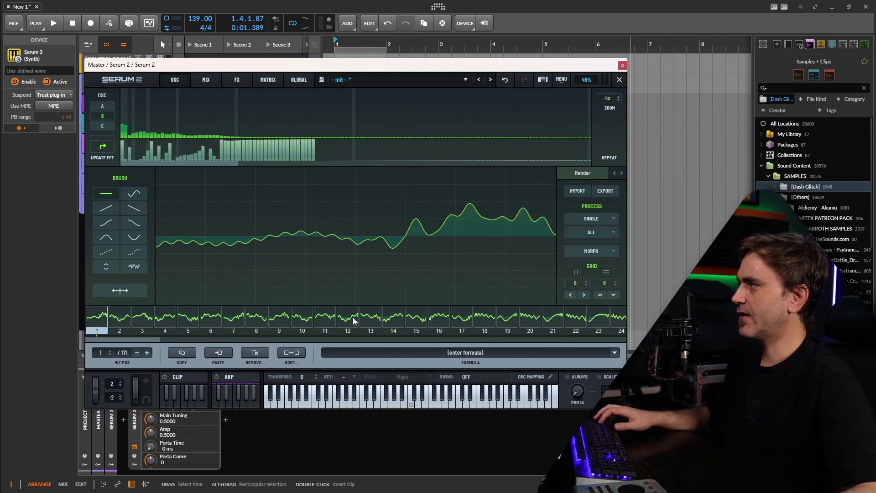
- Delete unwanted frames from around frame 11 onward until OSC B's wavetable is reduced to 16 frames
left_click(327, 321)
left_click_drag(133, 342, 167, 347)
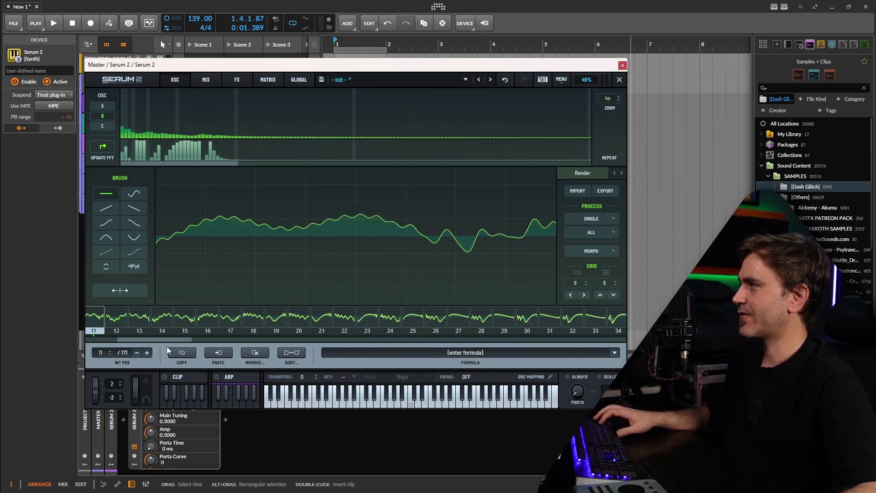
left_click(143, 319, "shift")
key("Delete")
left_click(143, 319)
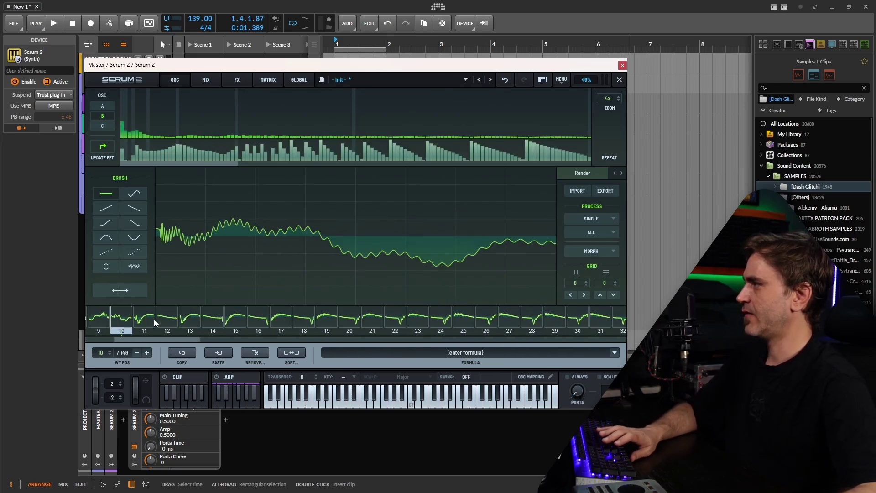
key("Delete")
key("Delete")
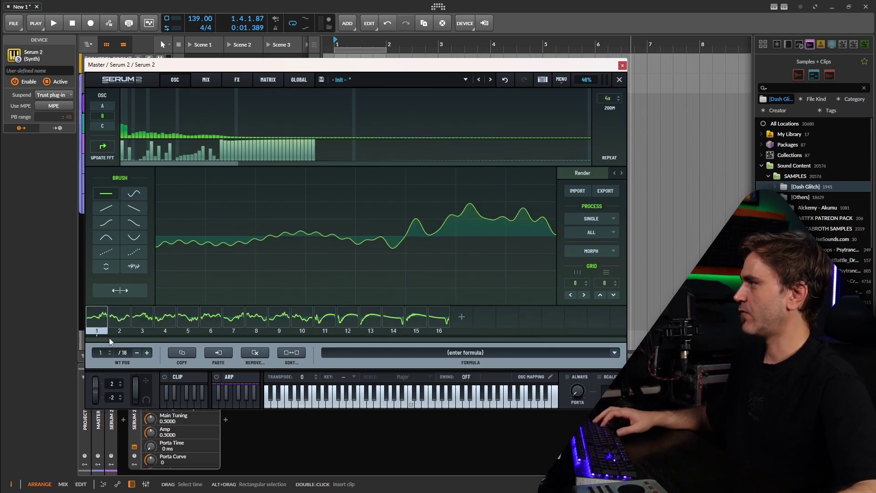
- Delete two early frames starting at frame 2, reducing the wavetable to 14 frames, and select the last frame
left_click(120, 322)
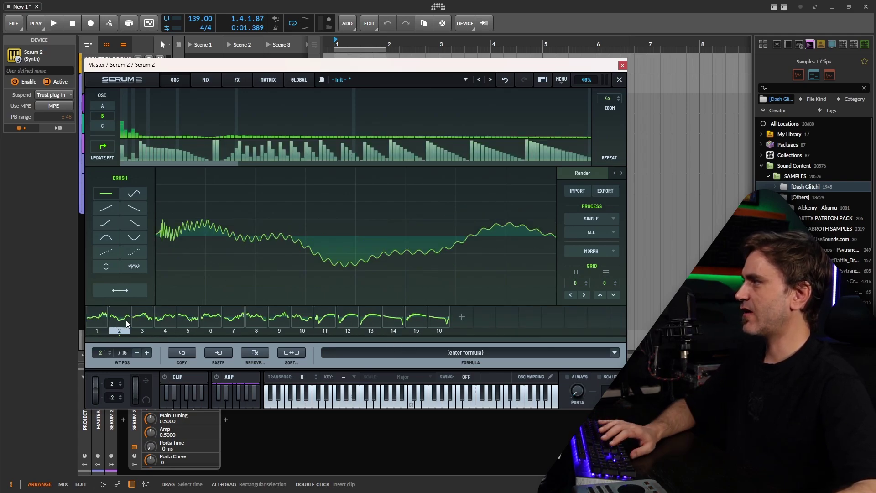
left_click(104, 312)
left_click(126, 319)
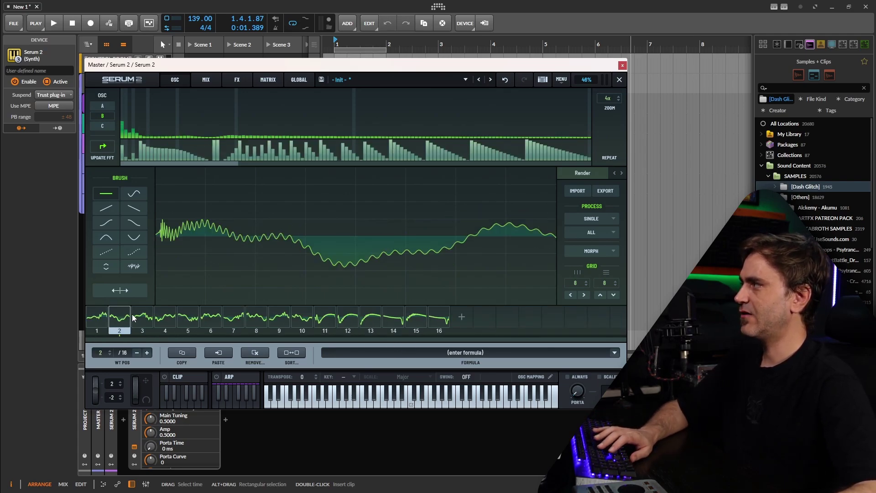
key("Delete")
key("Delete")
left_click(390, 314)
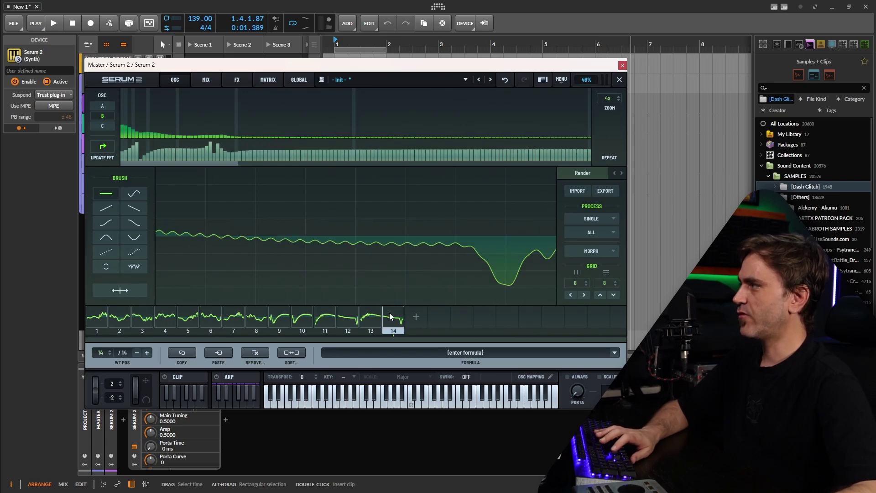
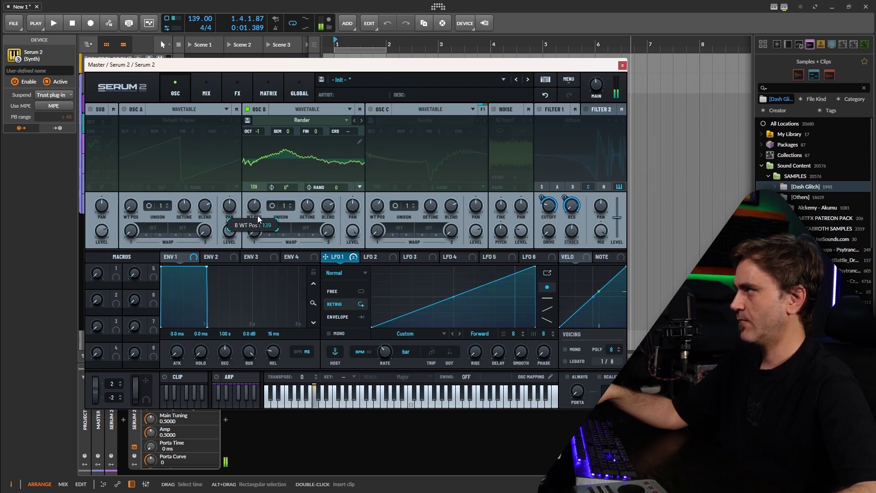
- Add a Chorus followed by a Distortion to the main effects chain
left_click(238, 89)
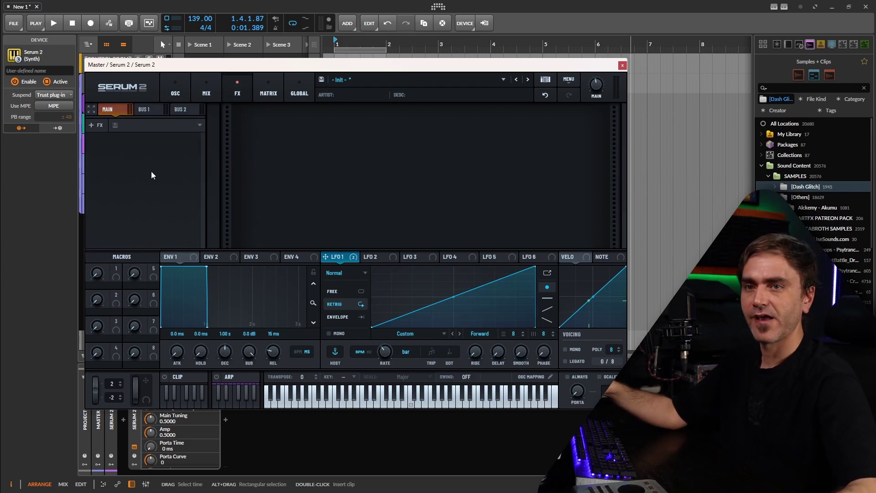
left_click(95, 125)
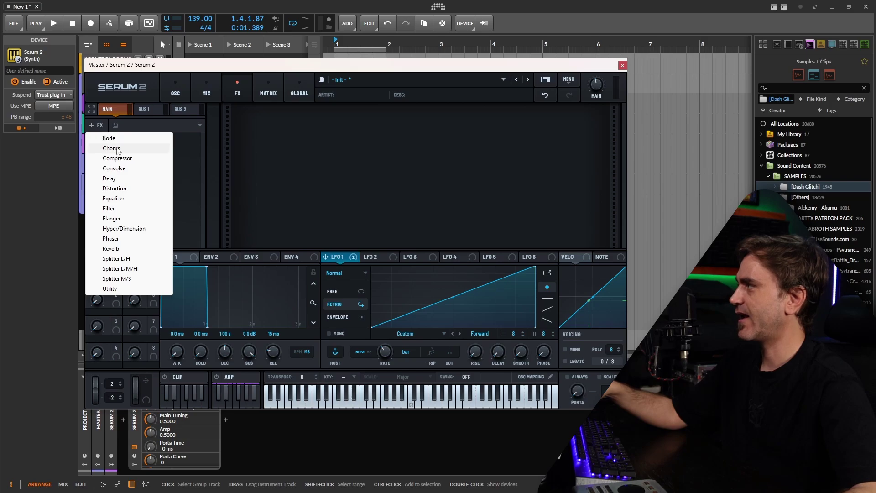
left_click(111, 148)
left_click(99, 125)
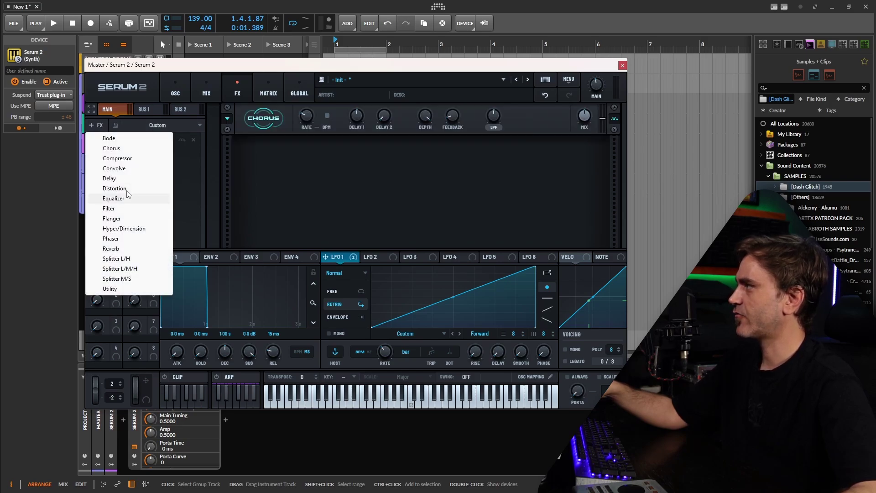
left_click(114, 188)
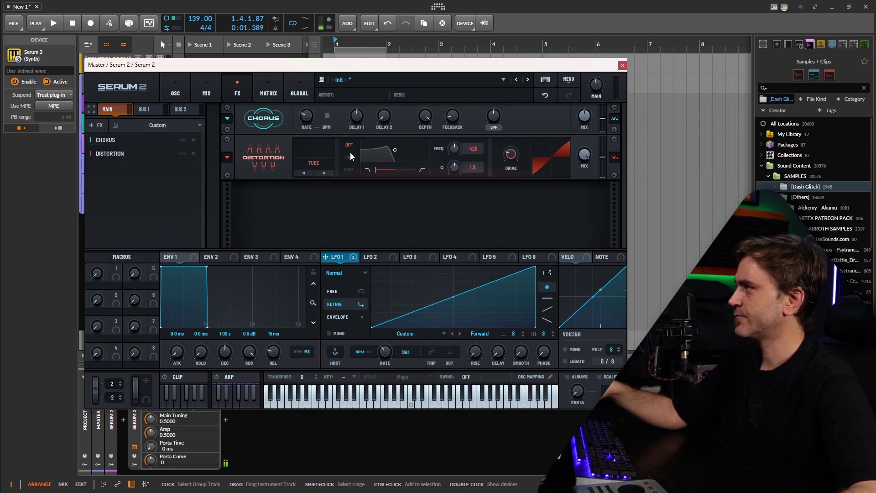
- Set the Distortion type to HardClip, increase its drive, and switch the Chorus filter to HPF with an adjusted cutoff
left_click(318, 162)
left_click(335, 195)
left_click_drag(514, 158, 519, 131)
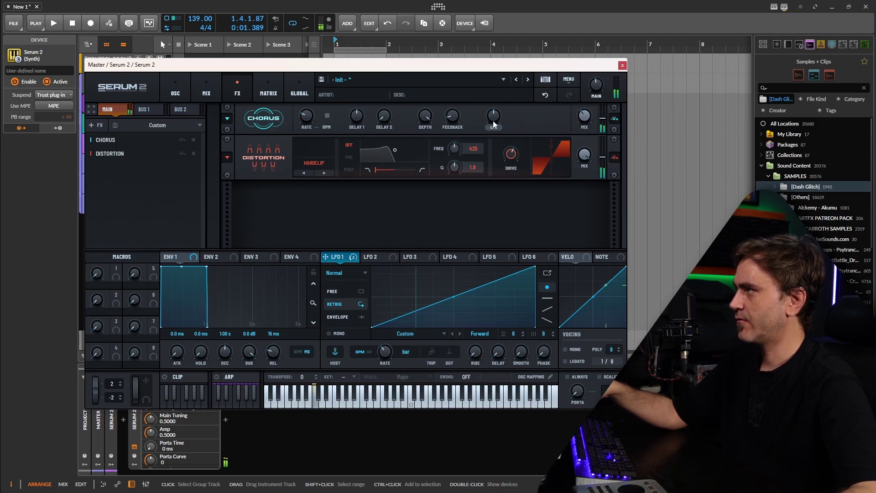
left_click(494, 128)
left_click(507, 142)
left_click_drag(496, 119, 486, 124)
mouse_move(512, 157)
left_mouse_down()
mouse_move(518, 147)
mouse_move(513, 153)
left_mouse_up()
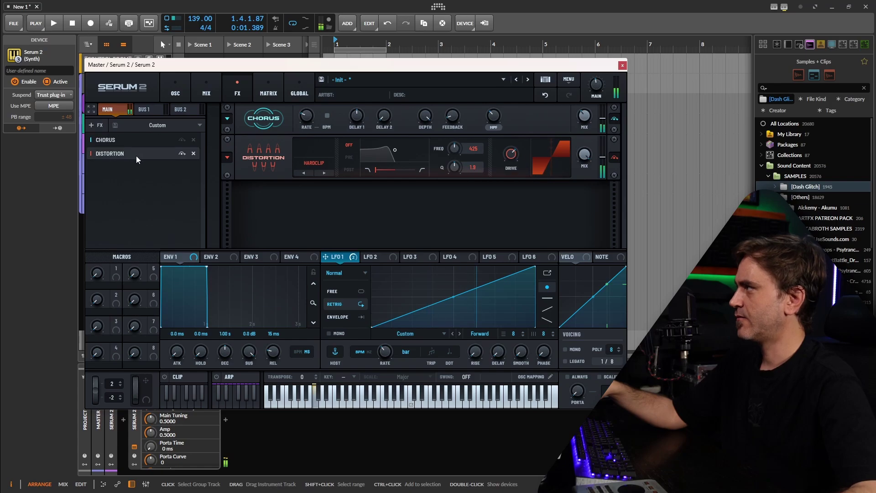
- Set OSC B's wavetable position to 70 and modulate it with LFO 1
left_click(182, 85)
mouse_move(256, 202)
left_click_drag(257, 202, 254, 211)
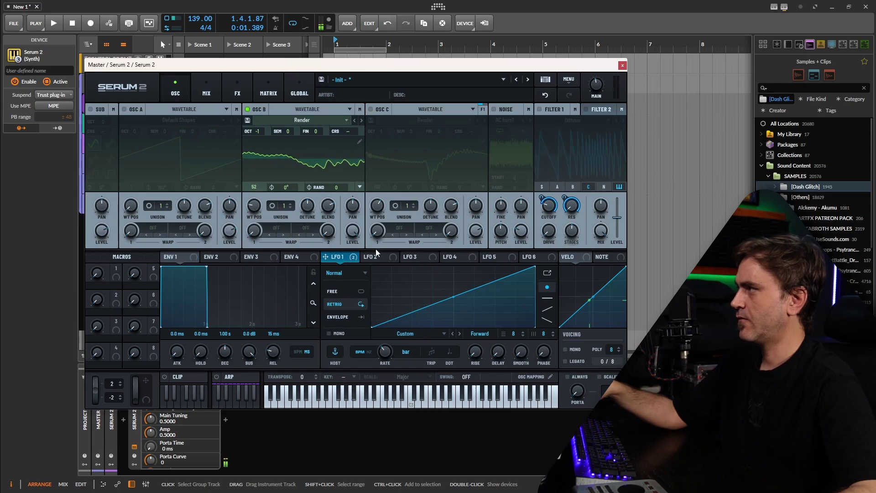
left_click_drag(337, 257, 257, 196)
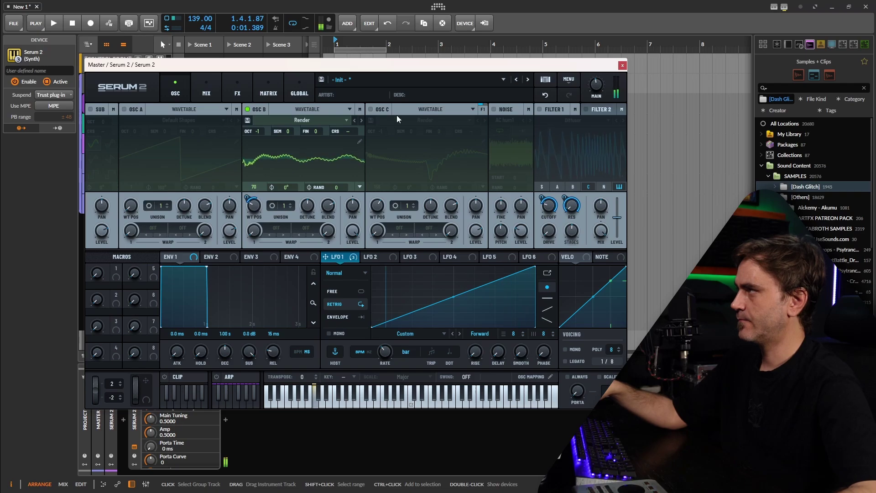
- Resample the sound to OSC A and modulate its wavetable position from frame 1 with LFO 1
left_click(572, 81)
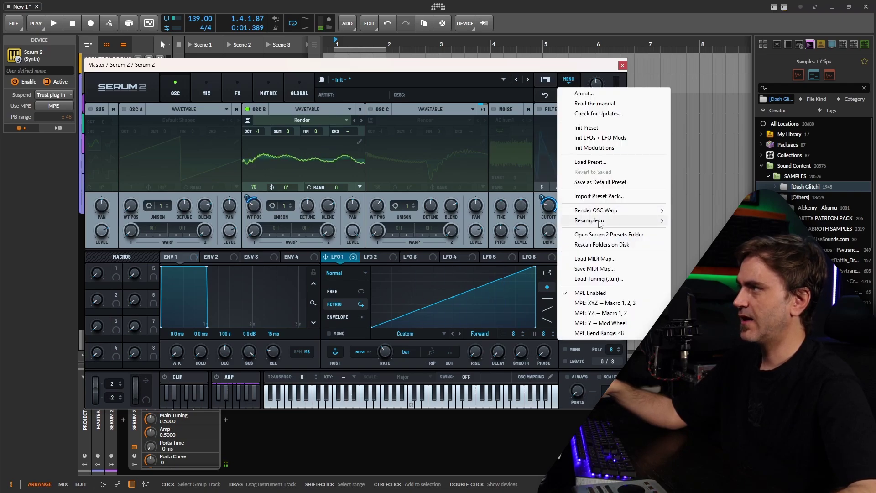
left_click(712, 222)
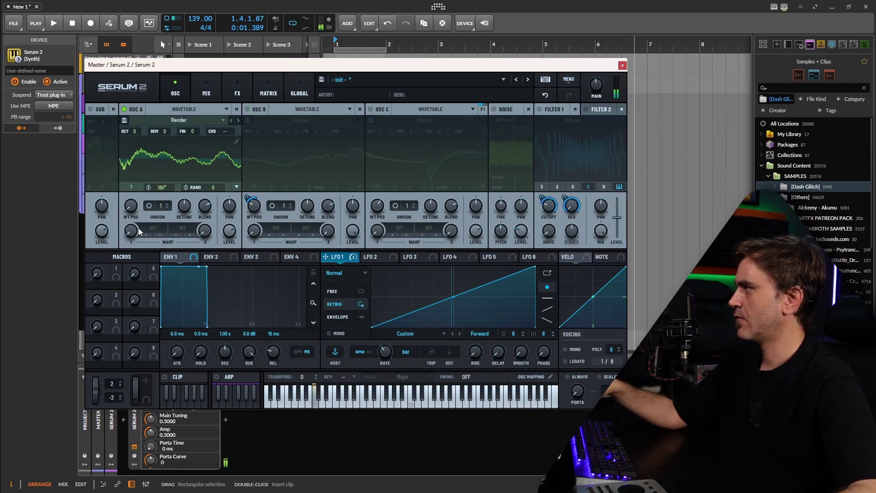
left_click_drag(136, 214, 132, 179)
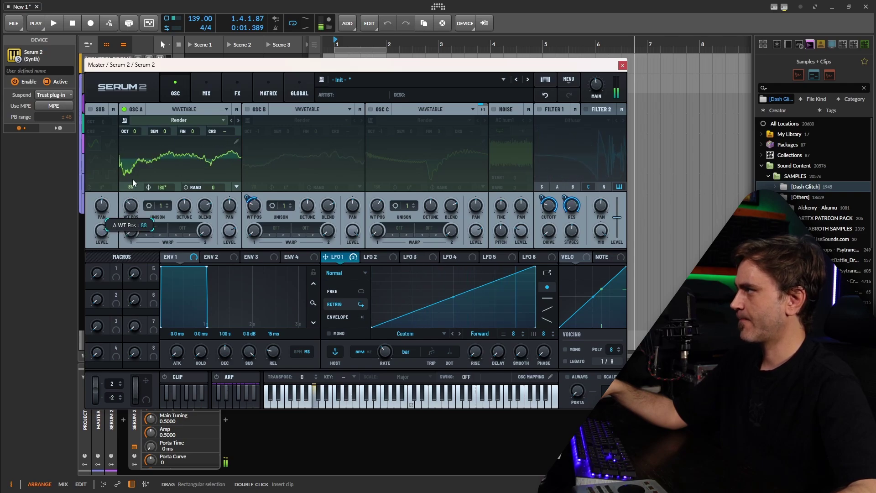
left_click_drag(327, 257, 131, 206)
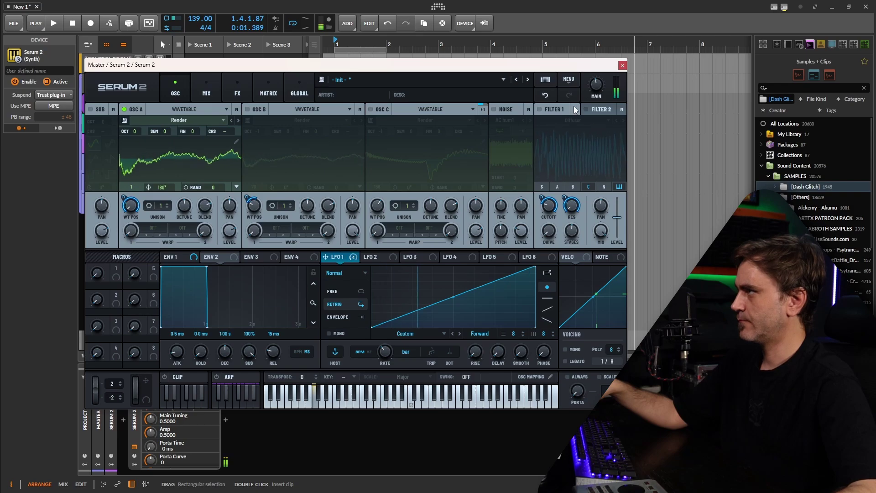
- Enable Filter 1 as MG Low 18, route OSC A into it and adjust its cutoff without LFO modulation
left_click(540, 109)
left_click(572, 122)
mouse_move(575, 132)
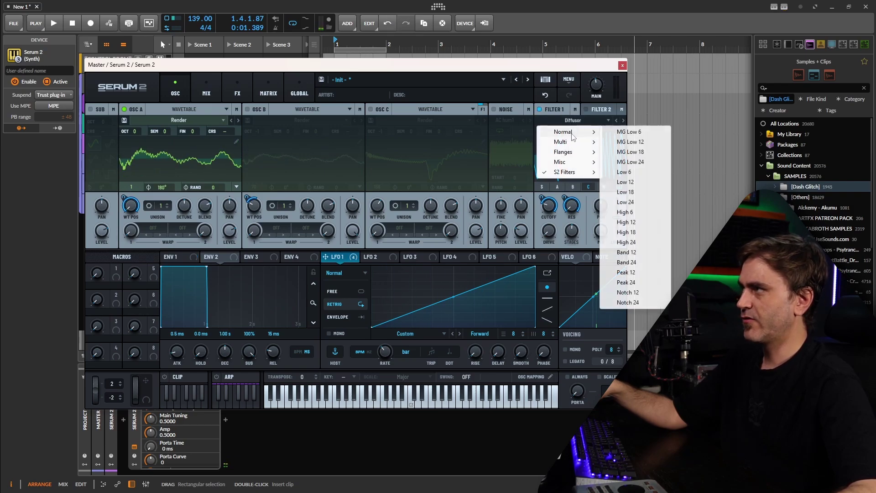
left_click(639, 152)
left_click_drag(565, 197, 544, 206)
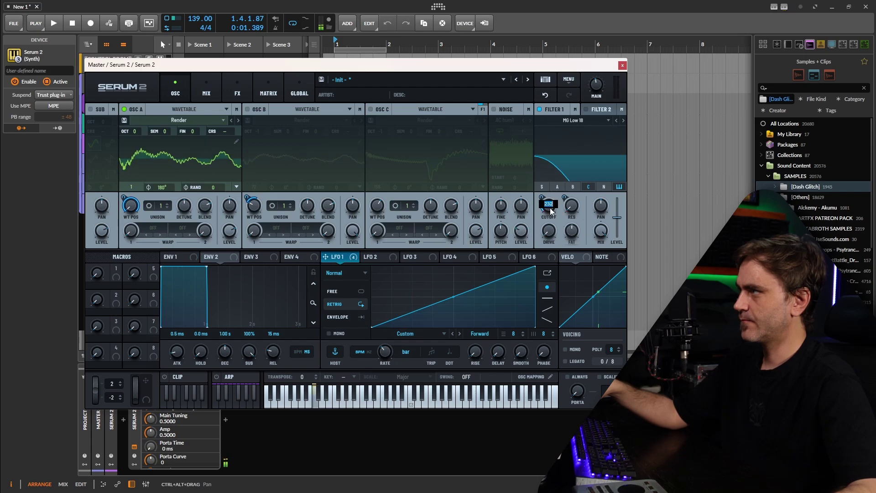
left_click(557, 189)
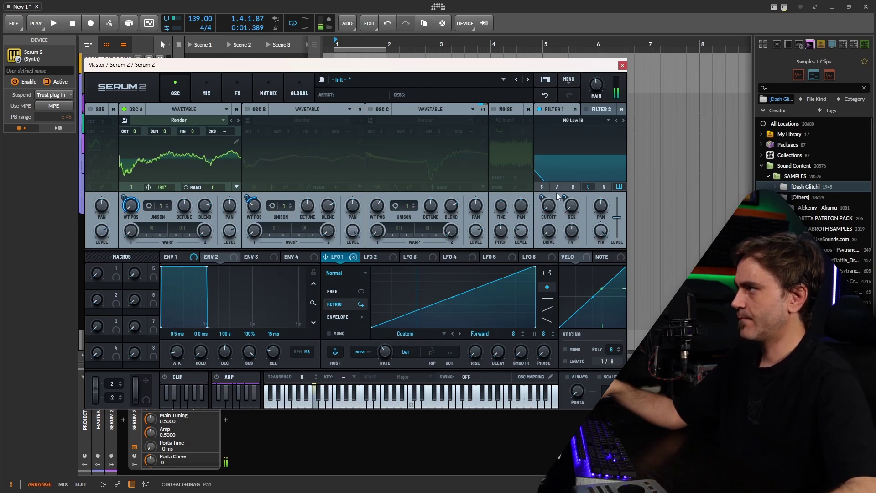
left_click_drag(546, 210, 557, 193)
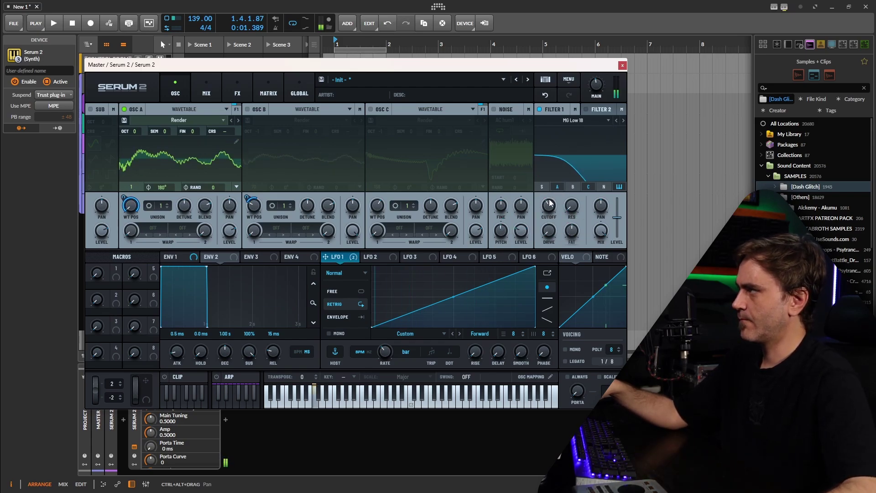
- Add a second Distortion at the end of the main effects chain and raise the HardClip distortion's output level
left_click(201, 83)
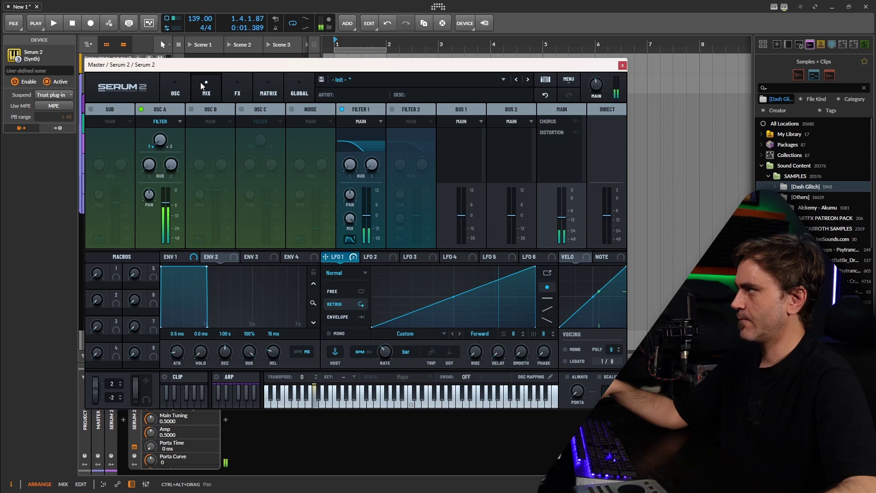
left_click(238, 87)
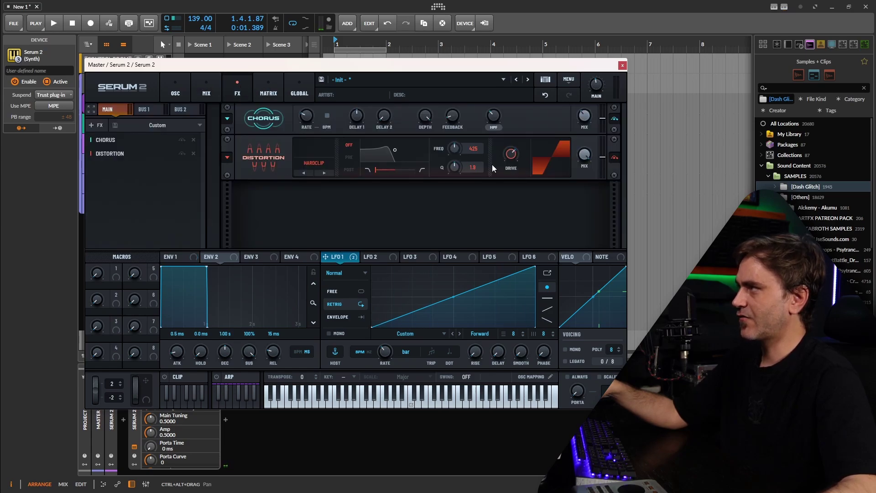
mouse_move(516, 144)
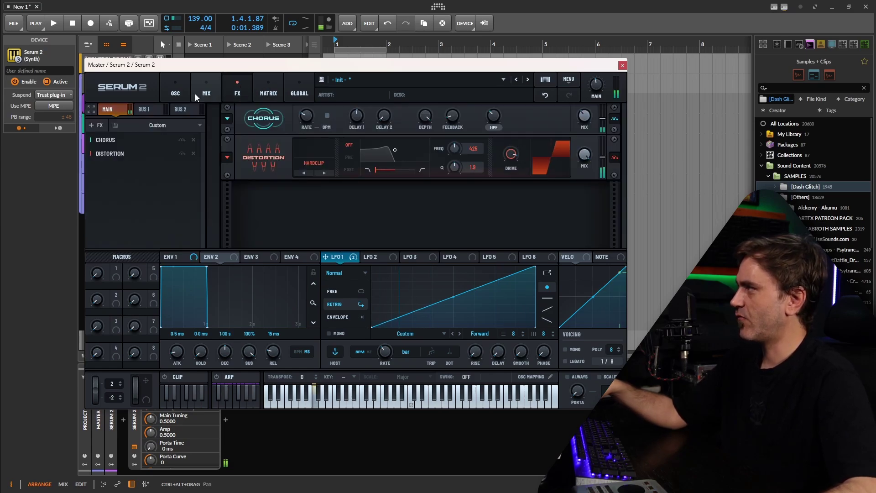
left_click(97, 125)
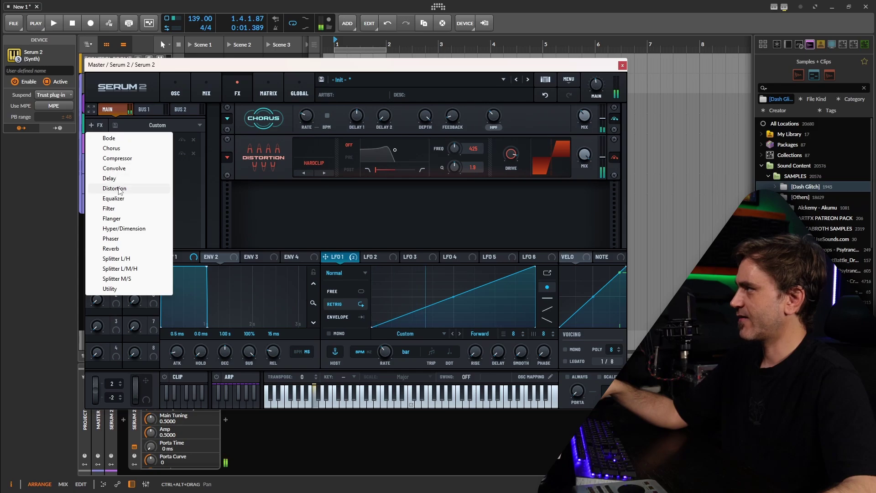
left_click(114, 188)
mouse_move(605, 144)
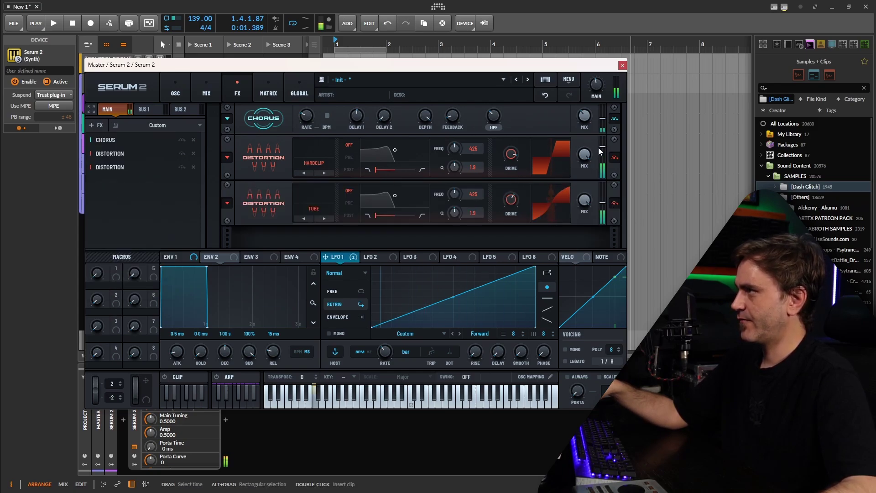
- Modulate Filter 1's cutoff with LFO 1
left_click(183, 89)
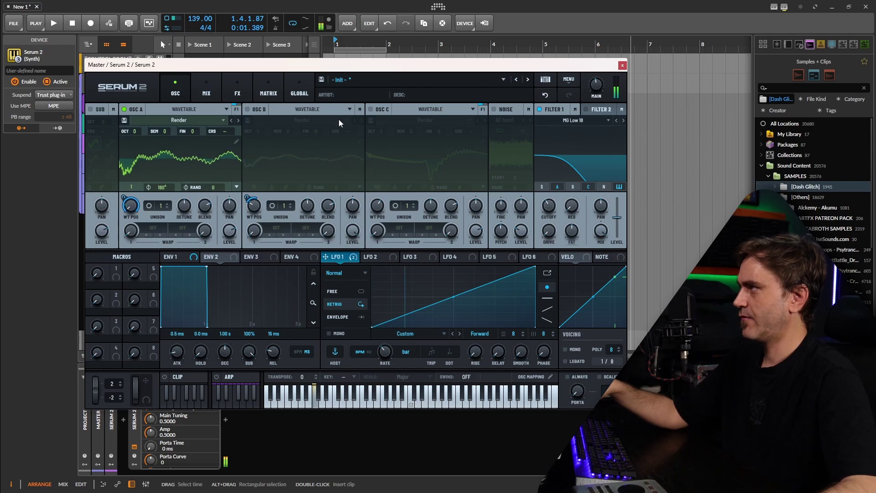
left_click(569, 80)
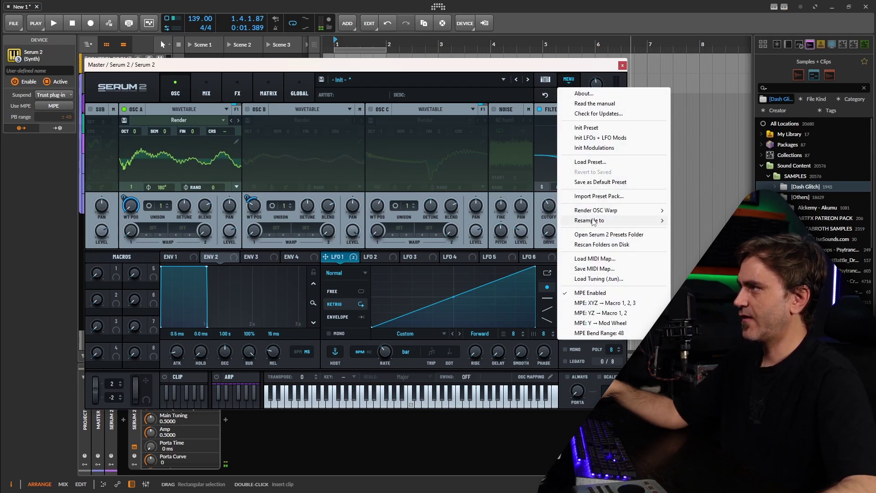
left_click(342, 257)
left_click_drag(342, 258, 543, 189)
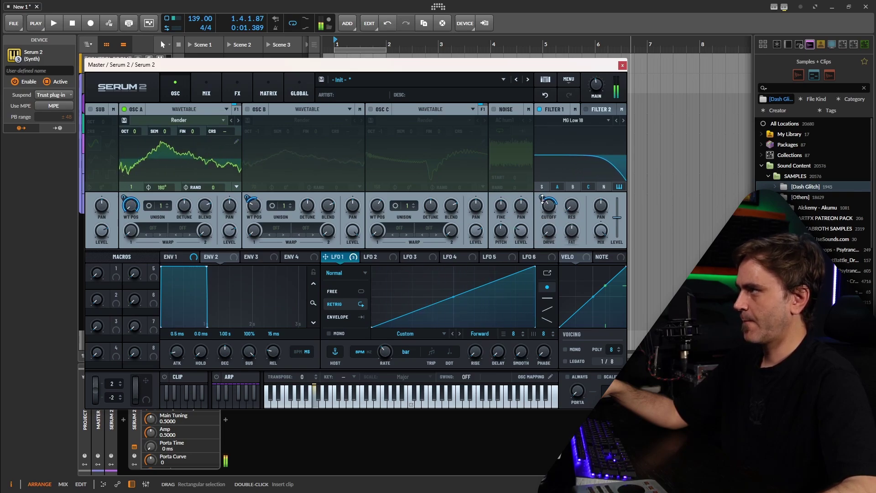
- Resample the filtered and distorted sound to OSC B
left_click(568, 82)
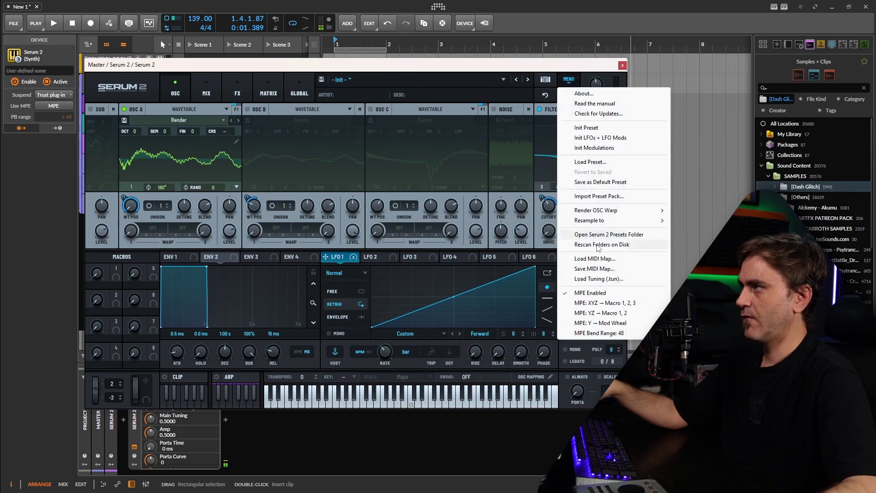
mouse_move(603, 223)
left_click(694, 231)
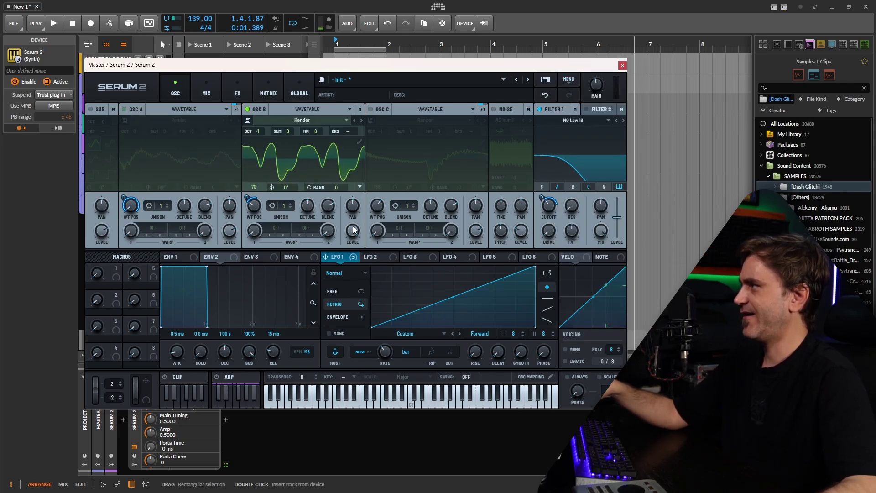
- Bypass the Chorus and both Distortions on the main bus and return to the oscillator view
left_click(236, 84)
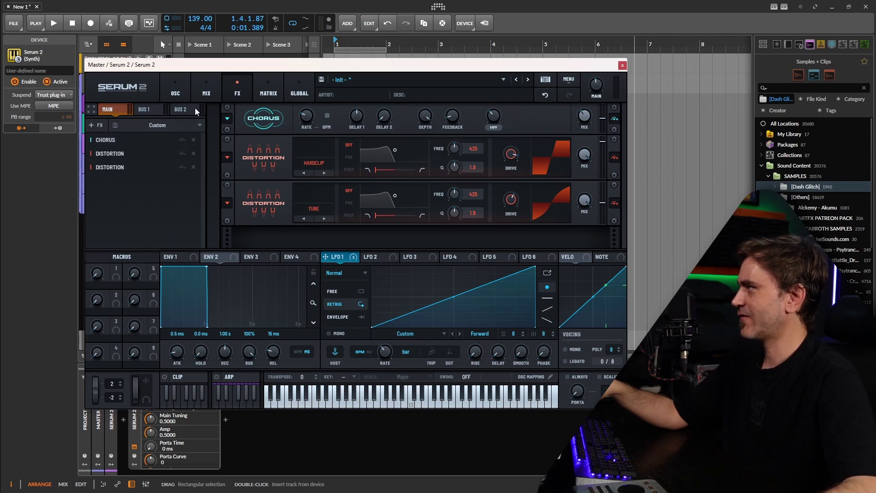
left_click(208, 87)
left_click(576, 121)
left_click(576, 132)
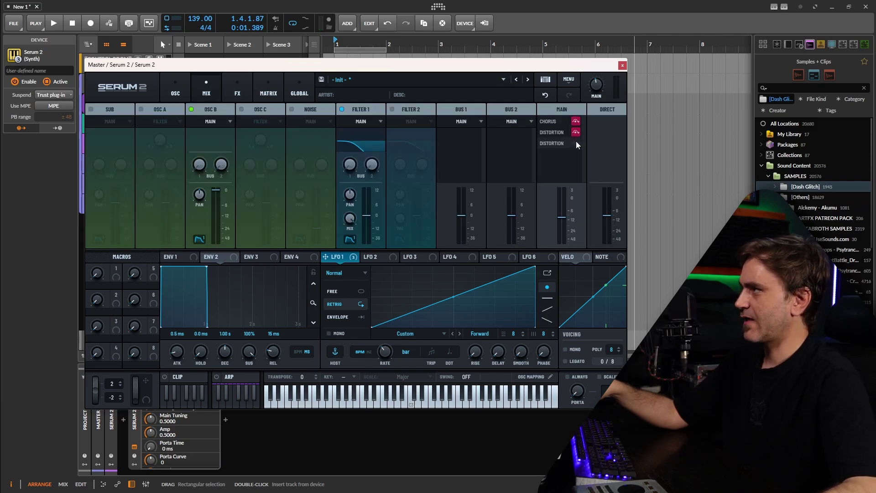
left_click(576, 143)
left_click(176, 87)
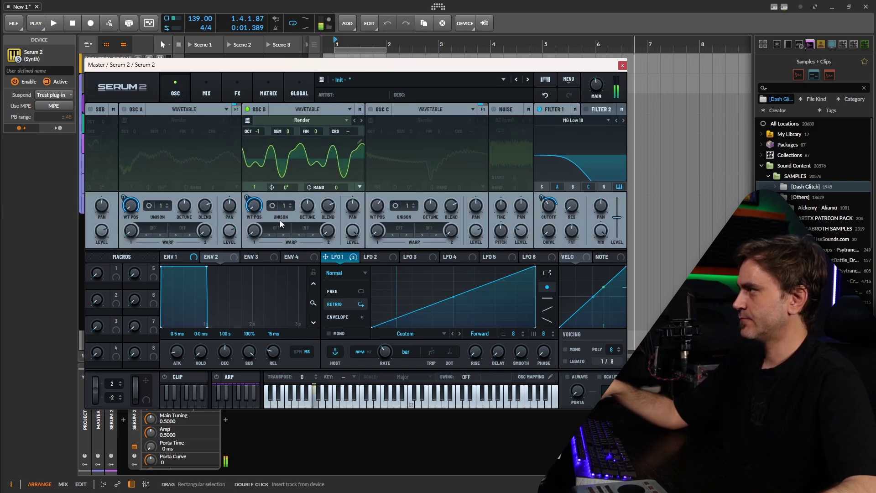
- Turn off Filter 1 and set OSC B's octave to 0
left_click(540, 109)
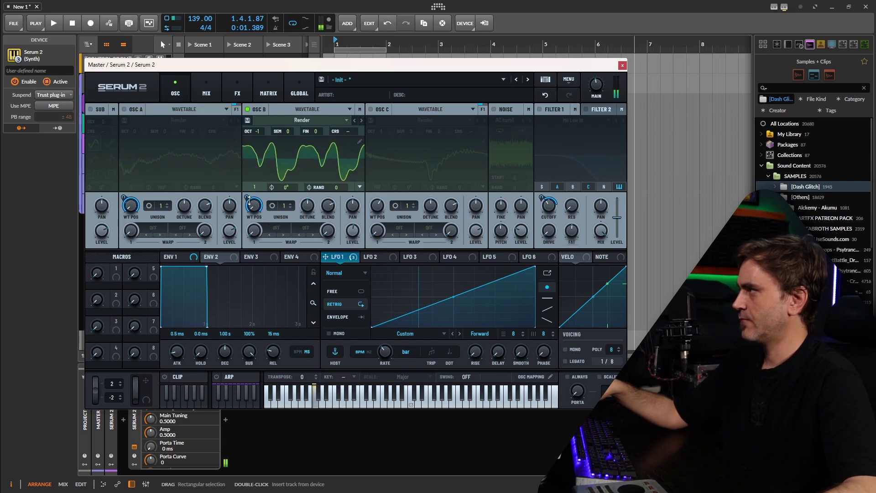
left_click_drag(257, 131, 260, 116)
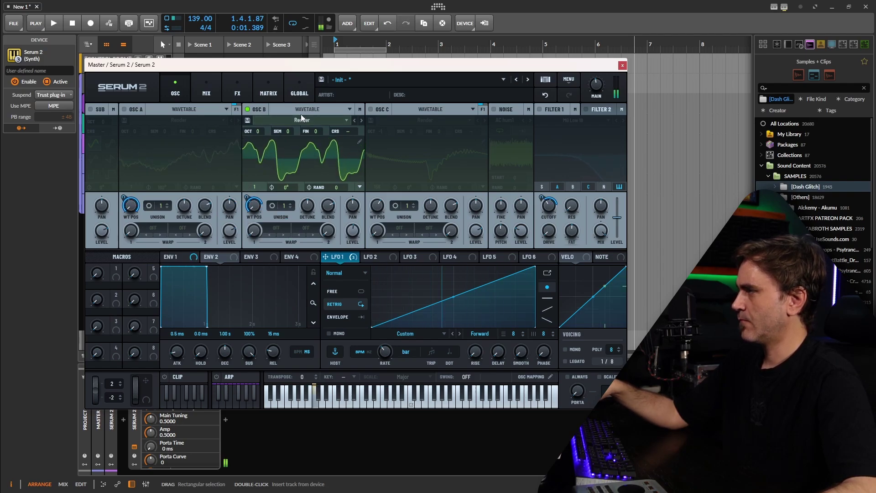
- Turn on OSC A with its first warp set to PD (B), and re-enable Filter 1
left_click(125, 109)
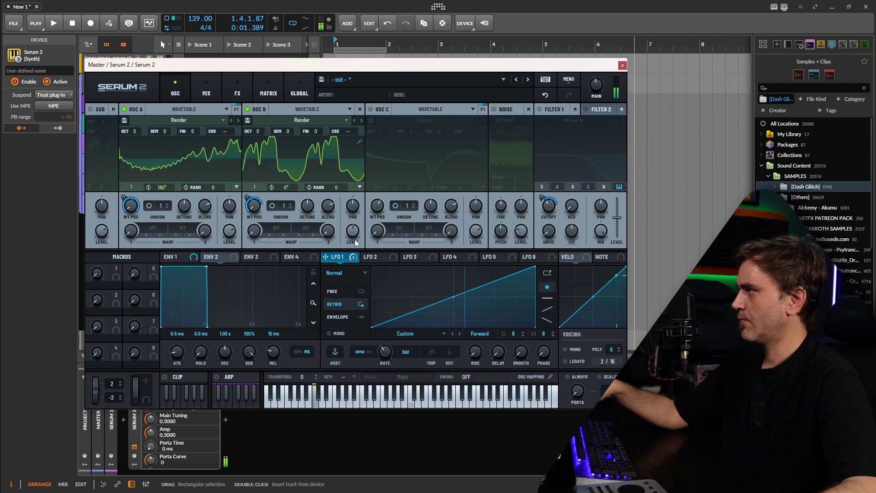
left_click(202, 240)
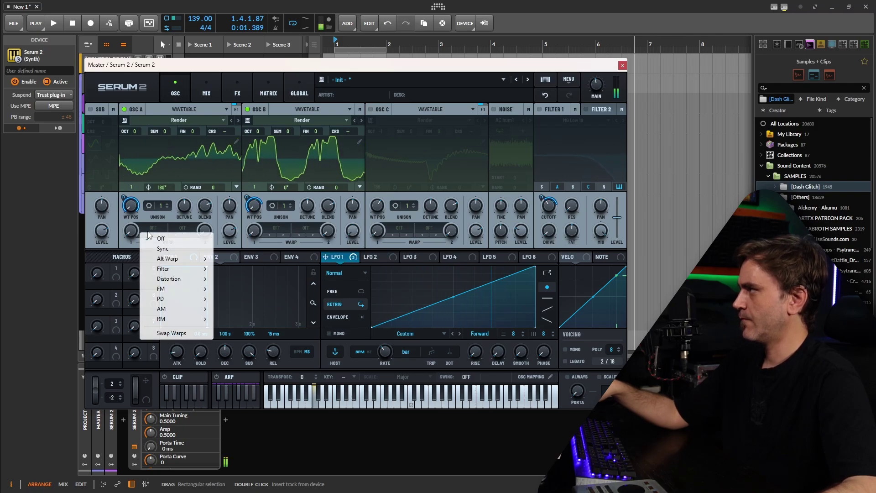
mouse_move(192, 299)
left_click(236, 301)
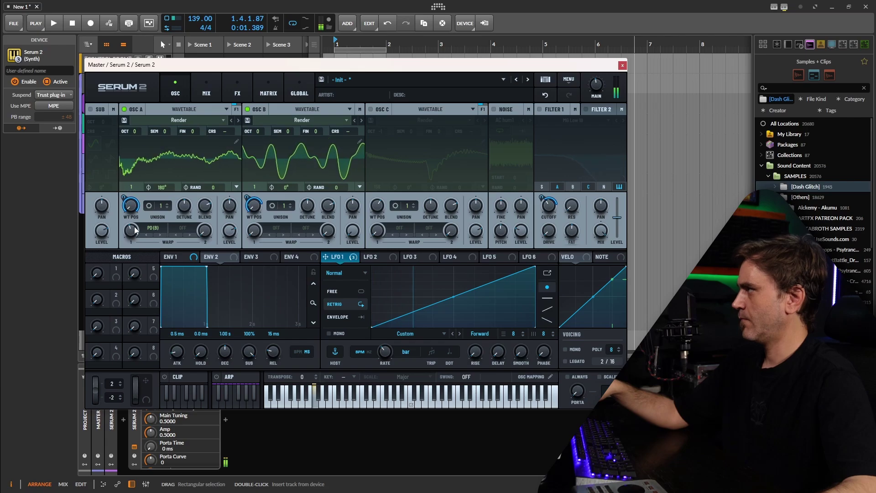
left_click(539, 110)
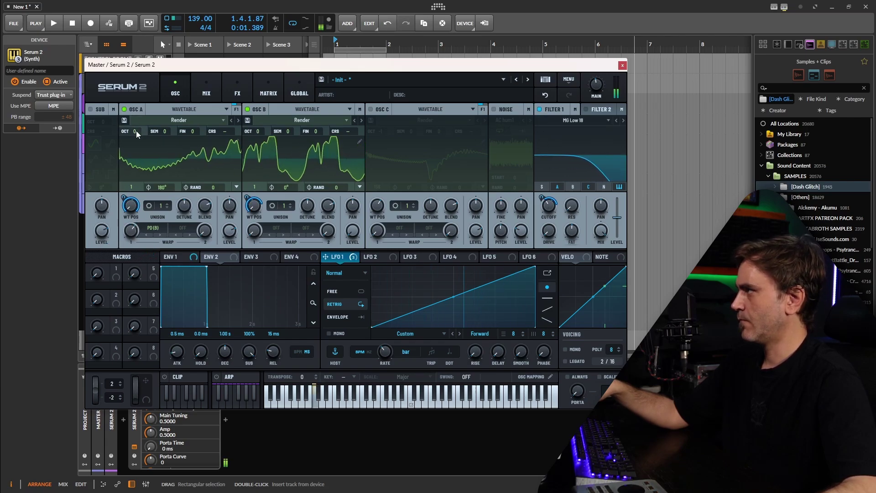
- Set OSC B's octave to -2 and turn off Filter 1
left_click_drag(257, 131, 256, 138)
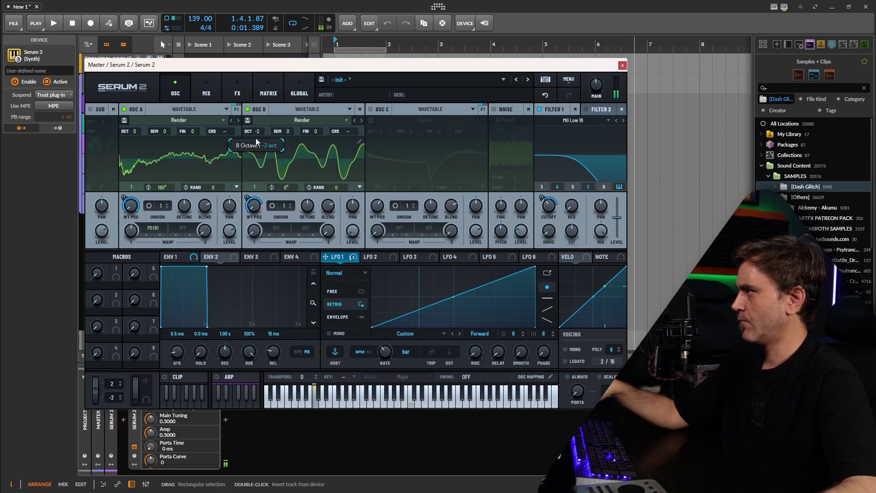
left_click(539, 110)
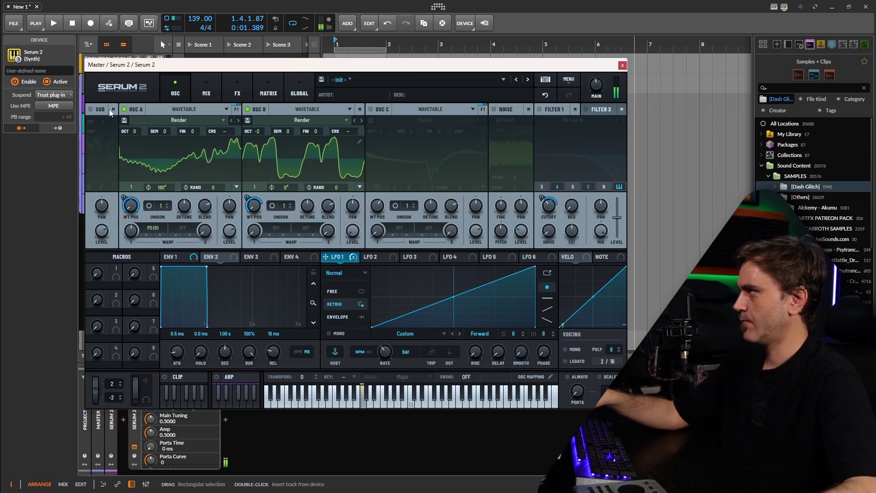
- Use the PD (A) warp on OSC B instead of OSC A's PD (B) warp, and resample the result to OSC C
left_click(124, 109)
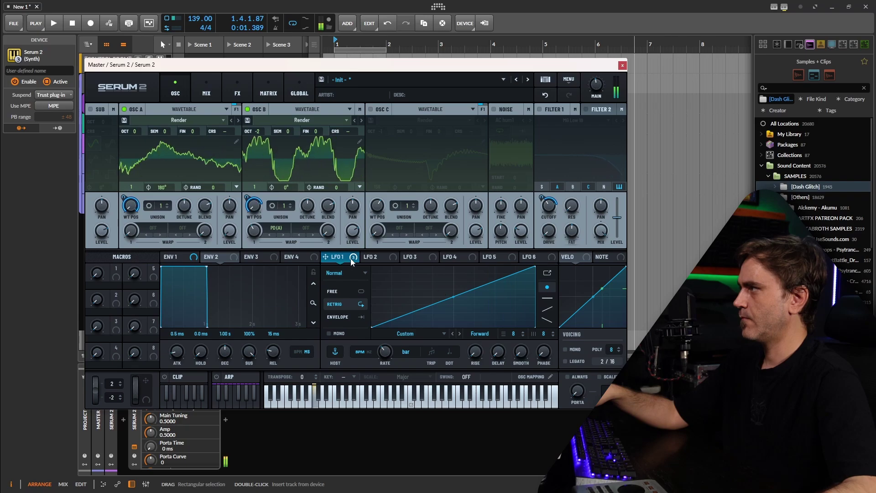
left_click(571, 80)
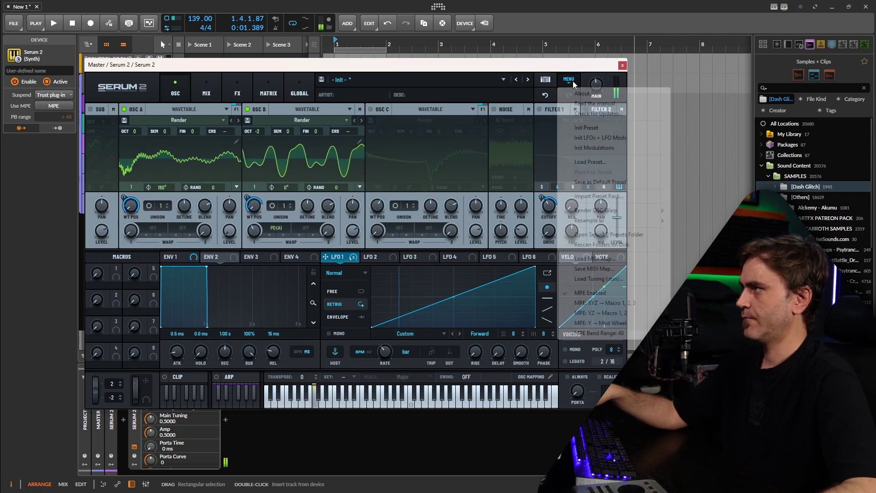
mouse_move(594, 220)
left_click(694, 240)
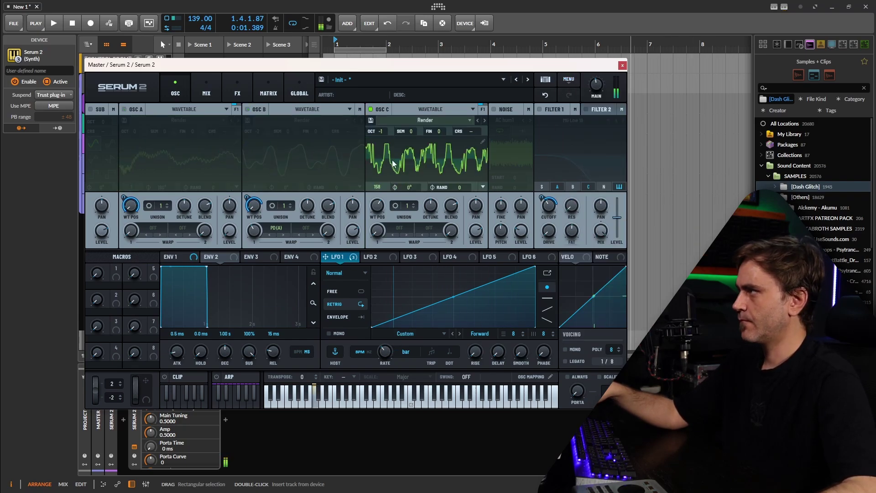
- Set OSC C's octave to -2 and its wavetable position to 50
mouse_move(371, 231)
left_mouse_down()
mouse_move(372, 211)
mouse_move(369, 237)
left_mouse_up()
mouse_move(377, 131)
left_mouse_down()
mouse_move(385, 120)
mouse_move(381, 138)
left_mouse_up()
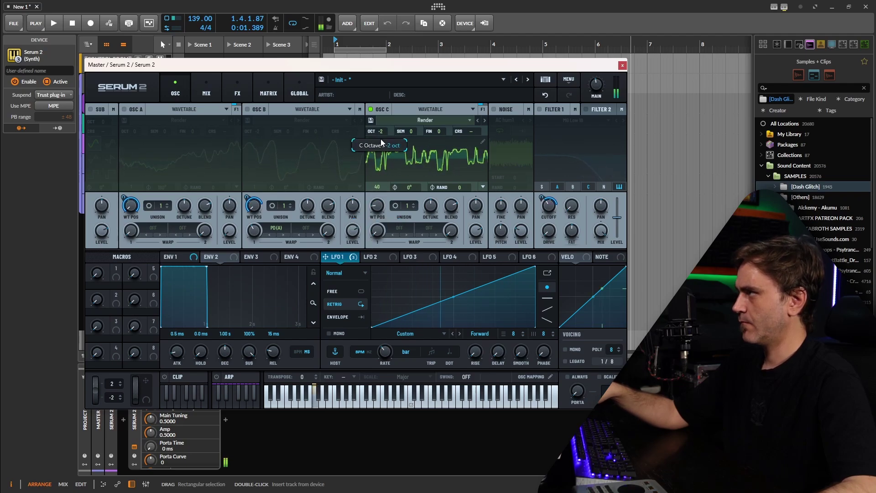
left_click_drag(378, 205, 382, 215)
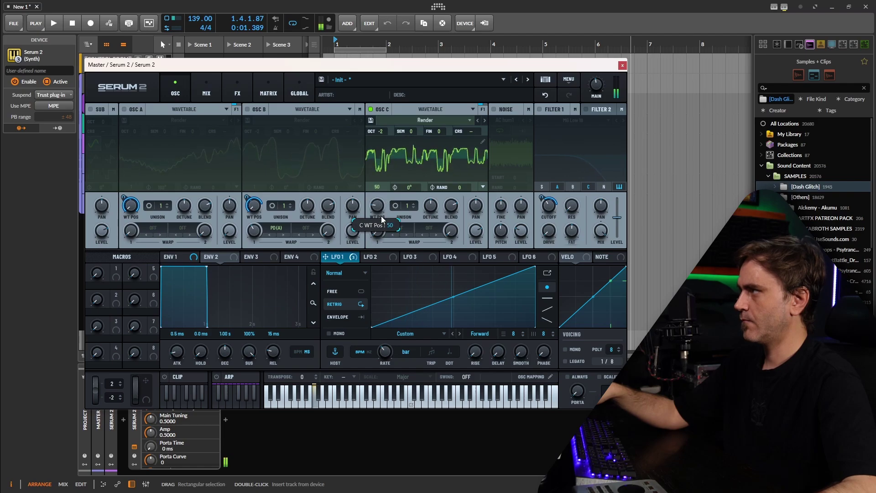
- Modulate OSC C's wavetable position with LFO 2 and try the oscillator at octave -1
left_click_drag(375, 257, 362, 221)
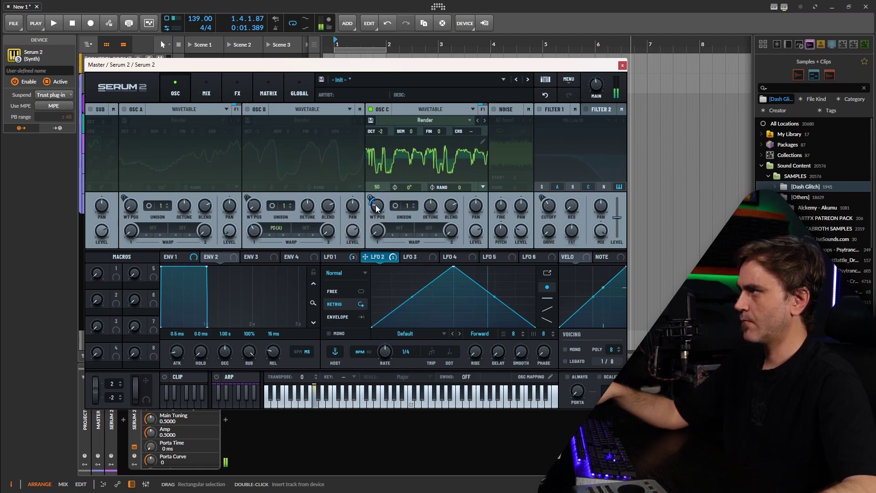
left_click_drag(387, 130, 387, 128)
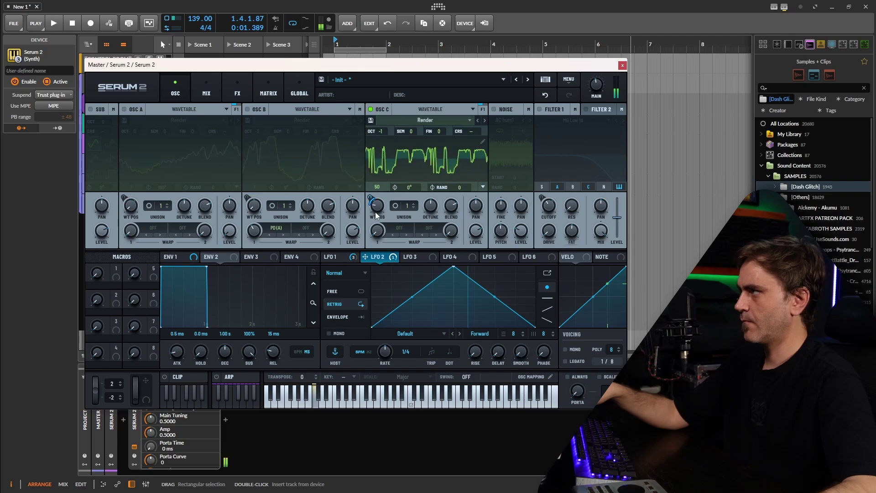
mouse_move(377, 206)
left_mouse_down()
mouse_move(373, 215)
mouse_move(382, 197)
left_mouse_up()
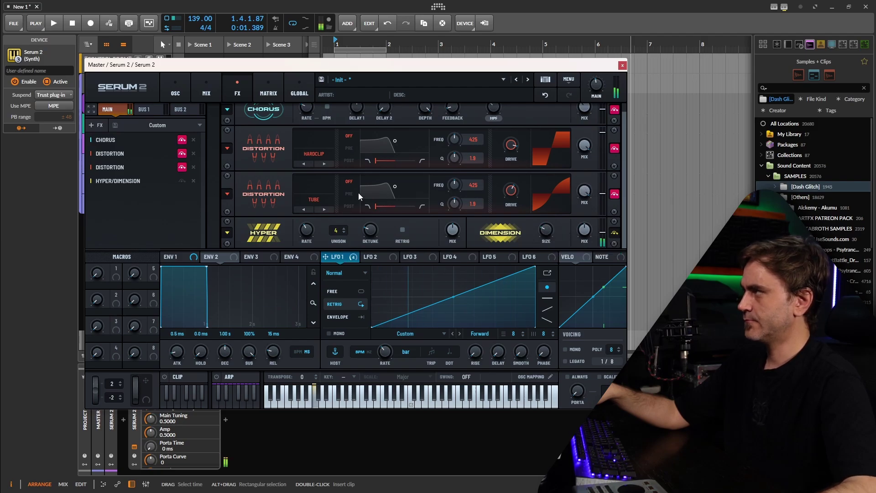
- Return to the oscillator view, enable Filter 1 and set its type to High 12
left_click(186, 86)
left_click(540, 108)
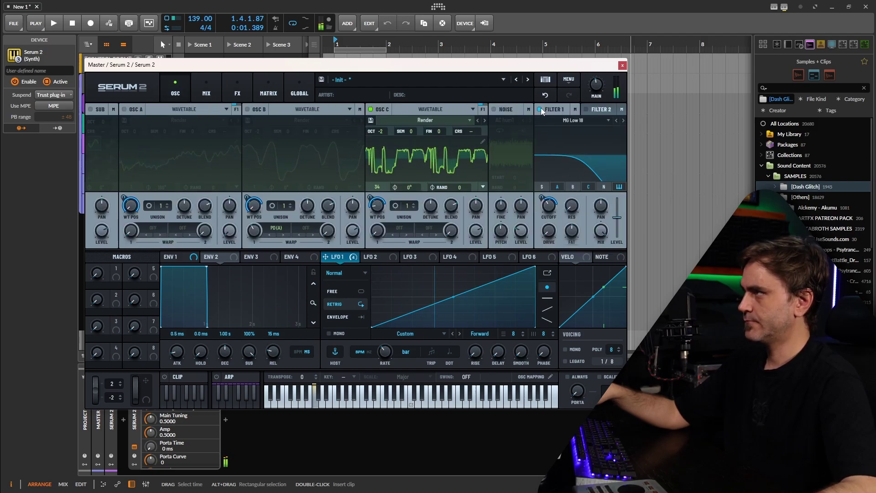
left_click(573, 120)
mouse_move(571, 132)
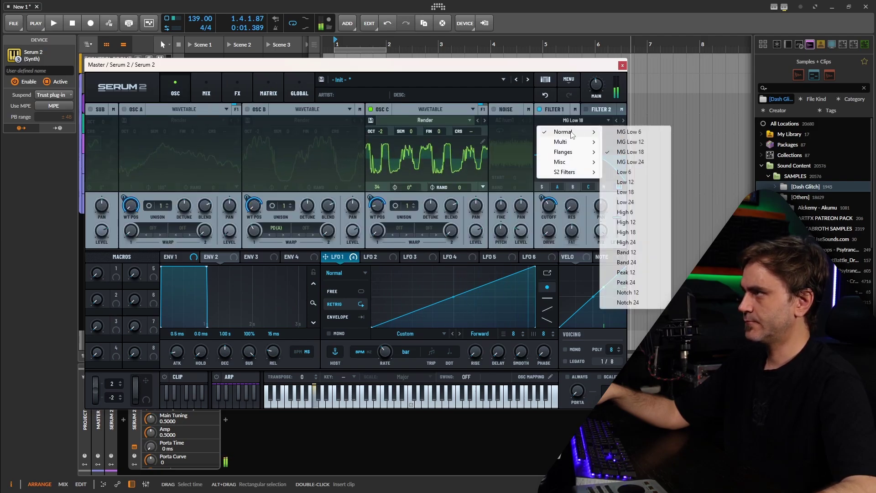
left_click(626, 223)
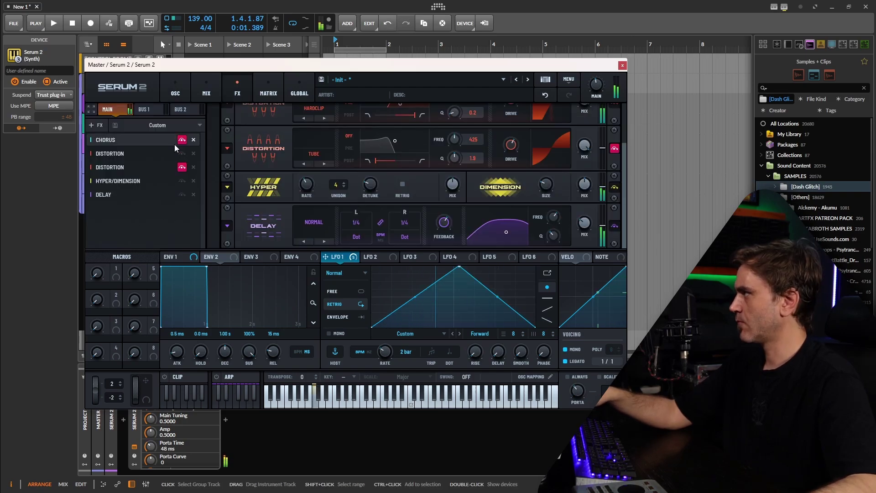
- Add a Reverb to the main effects bus, set its type to Nitrous and raise its low cut to about 69
left_click(97, 125)
left_click(118, 248)
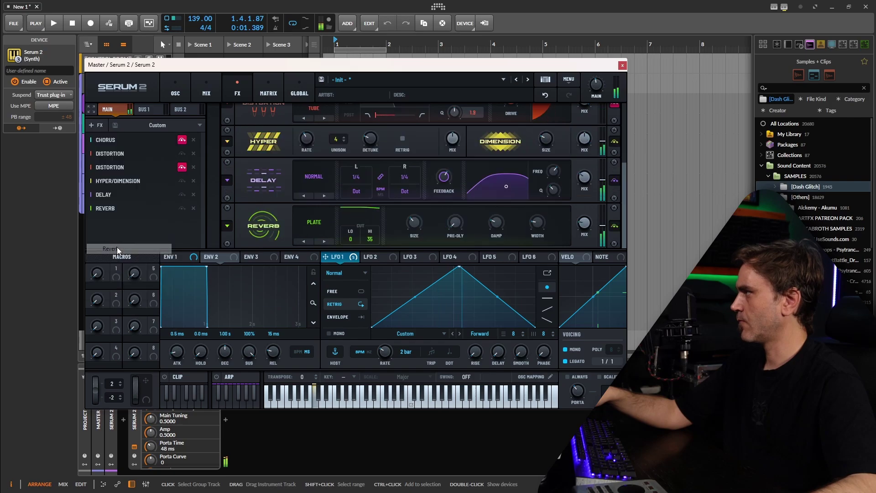
left_click(326, 222)
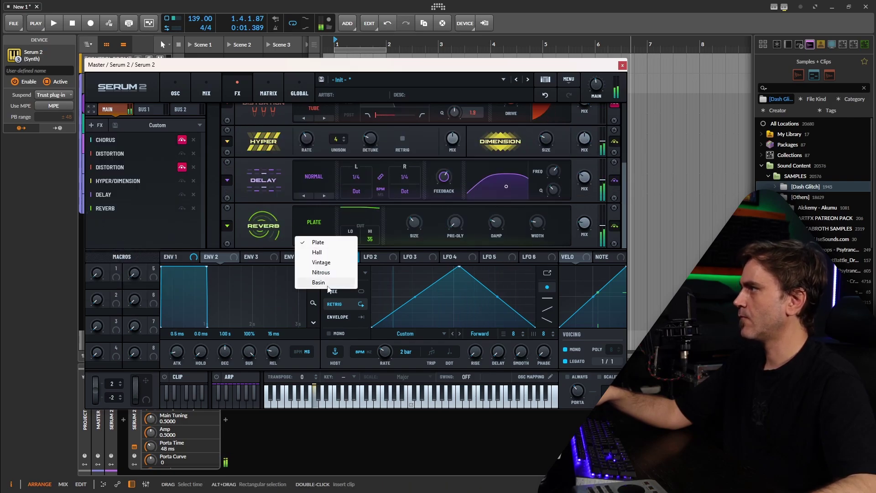
left_click(335, 280)
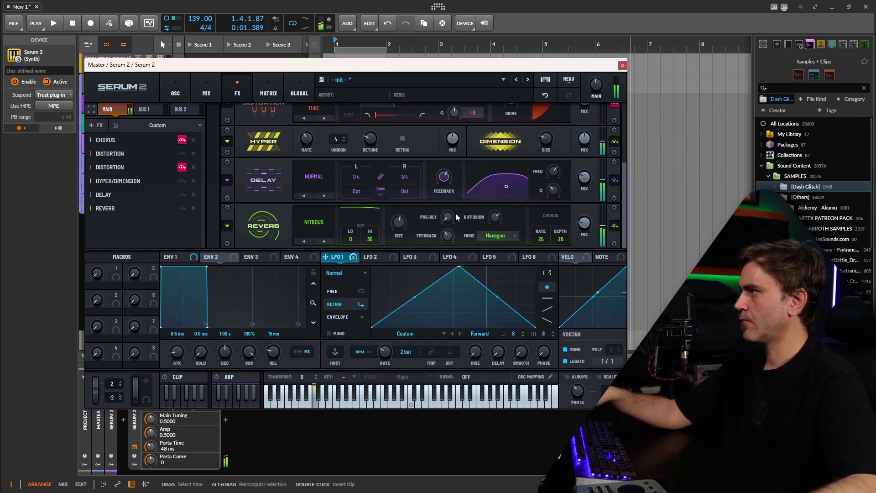
left_click_drag(352, 239, 372, 188)
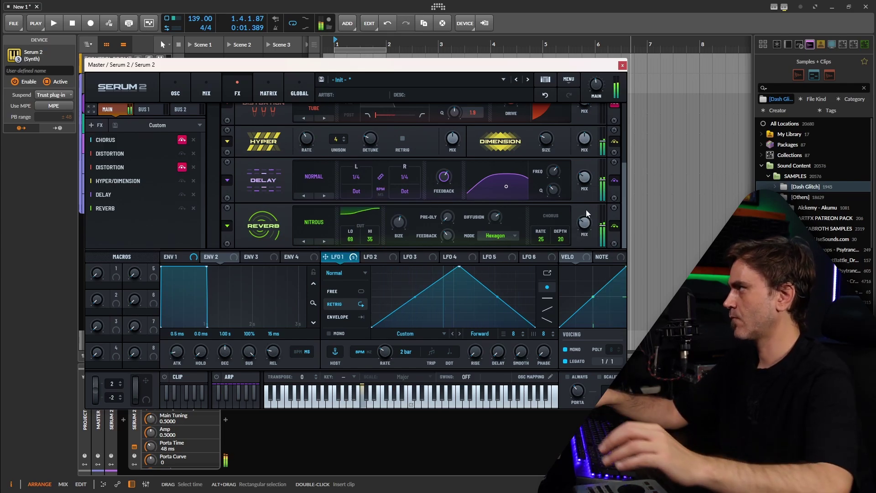
- Set OSC A's unison to 12 voices and route OSC A, B and C through Filter 1
left_click(177, 86)
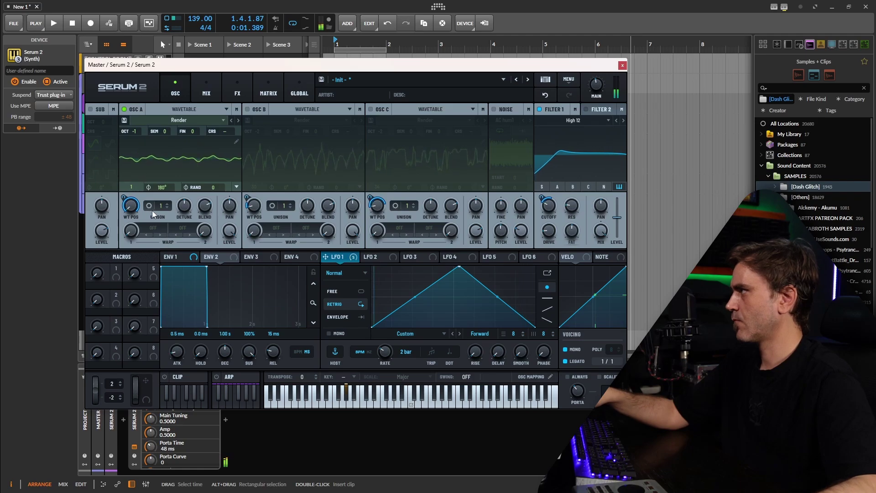
left_click_drag(155, 207, 184, 123)
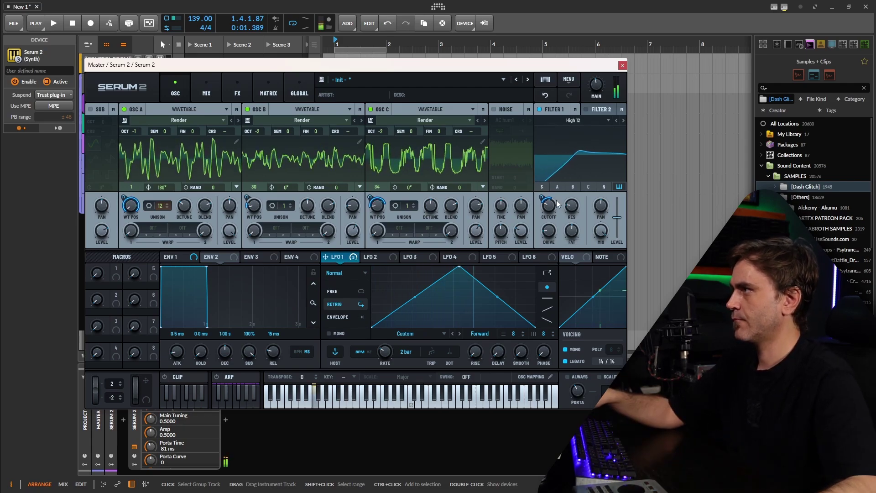
left_click(557, 187)
left_click(573, 188)
left_click(590, 187)
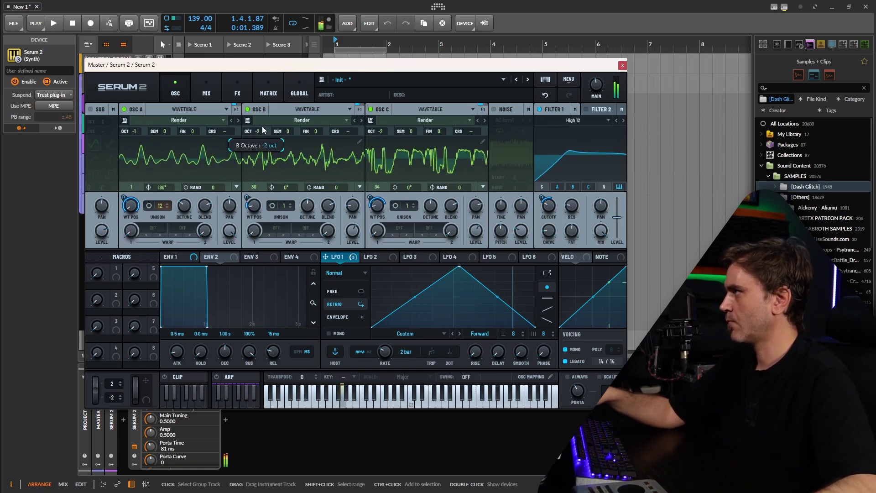
- Set OSC B's octave to -1 and try a higher octave on OSC C
left_click_drag(261, 131, 262, 123)
left_click_drag(384, 130, 386, 125)
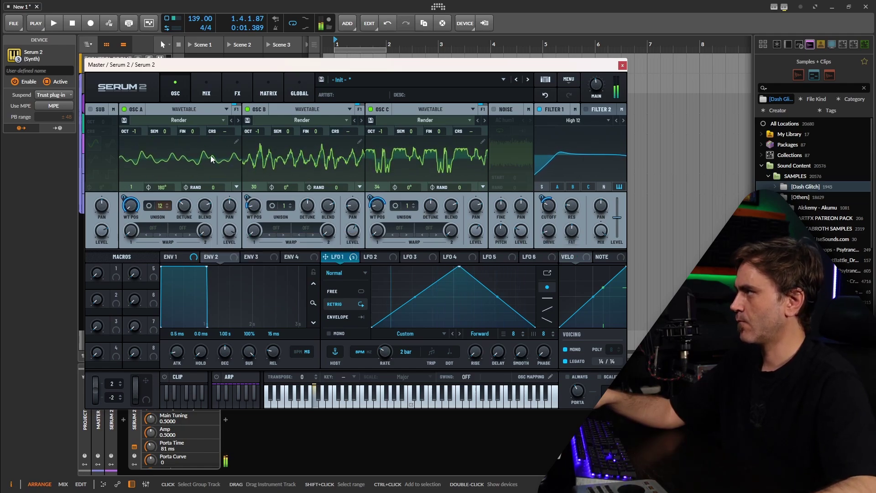
- Re-enable the Tube Distortion on the main bus and assign Note as a modulator of the Hardclip Distortion's frequency
left_click(237, 86)
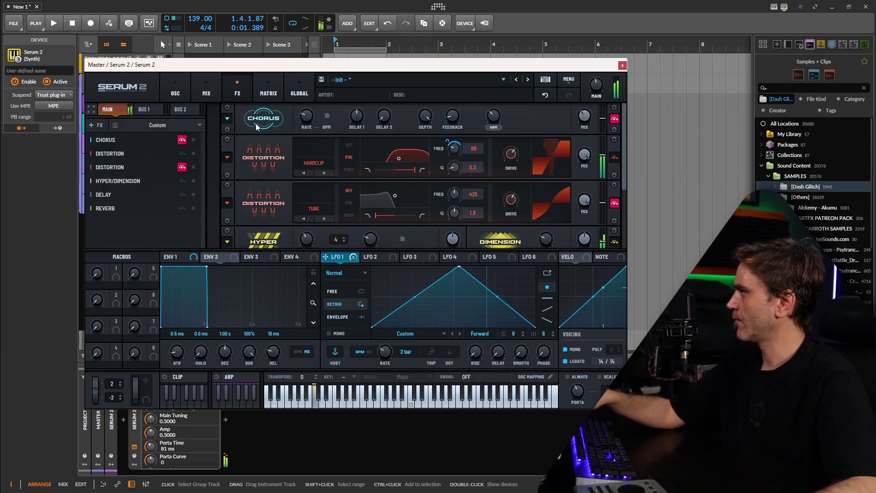
left_click(615, 203)
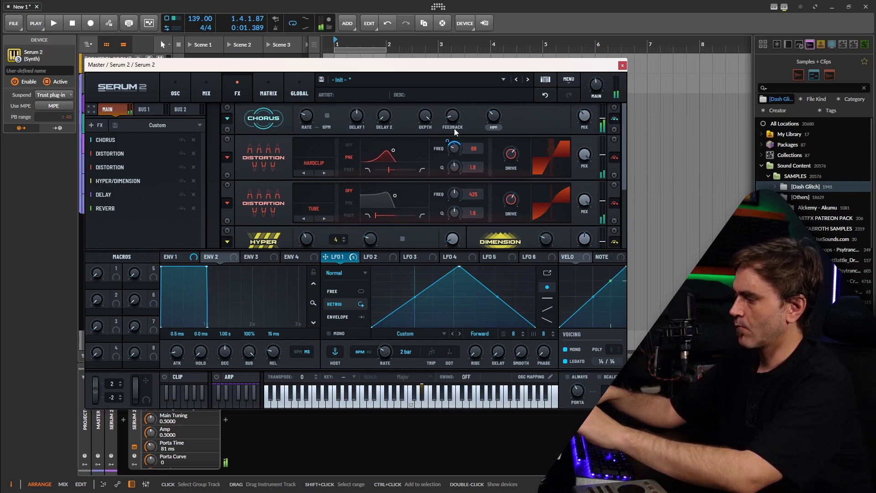
left_click_drag(599, 257, 444, 131)
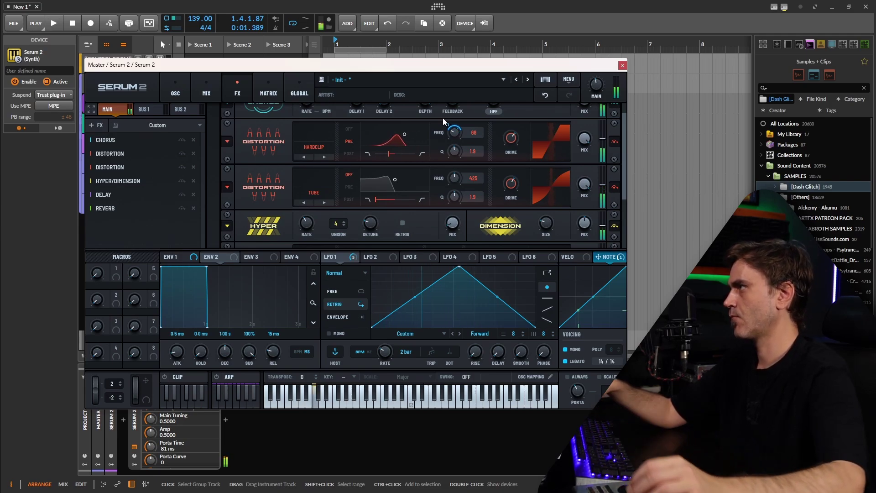
left_click(166, 89)
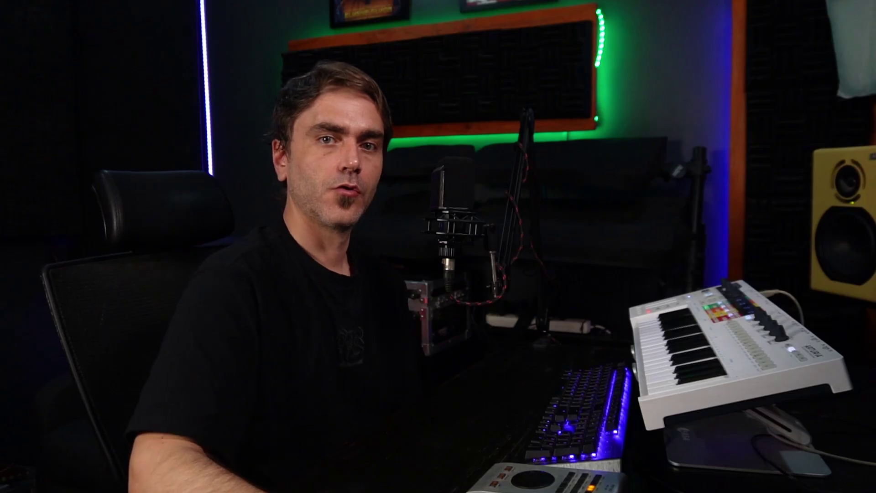